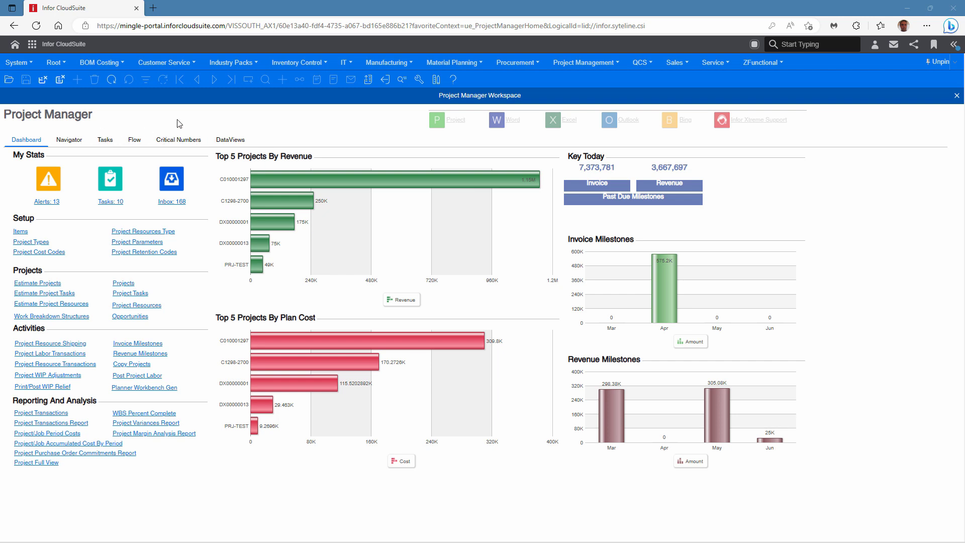
# Open the Projects form and select project DX00000013, New Store Signage
pyautogui.click(121, 283)
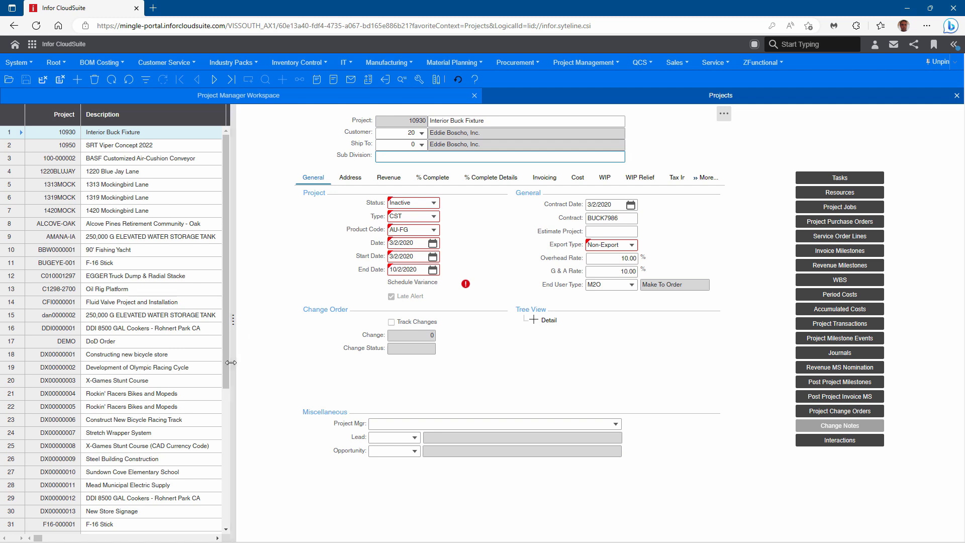
pyautogui.moveTo(225, 362); pyautogui.dragTo(225, 412)
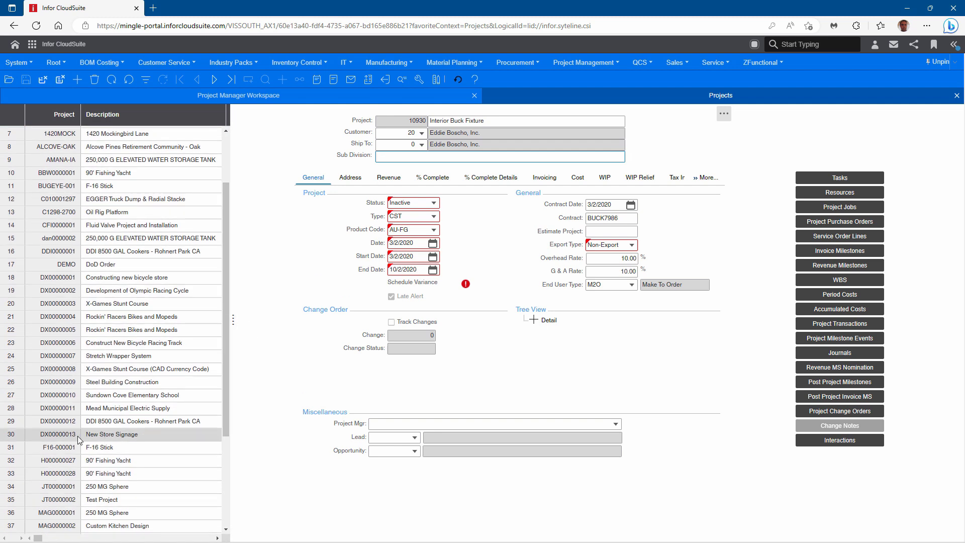
pyautogui.click(50, 439)
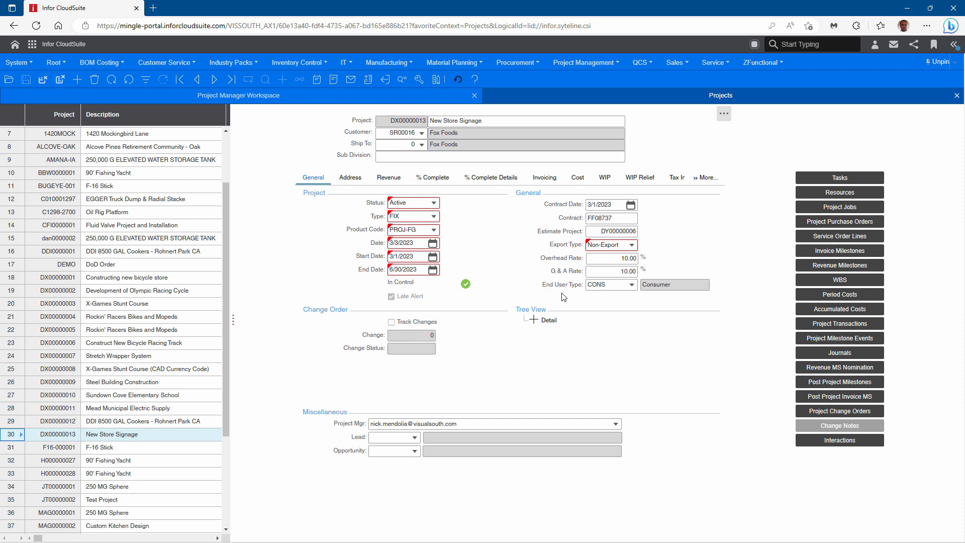
# Expand the project's detail tree and task 50, Production, to view the items under it
pyautogui.click(534, 321)
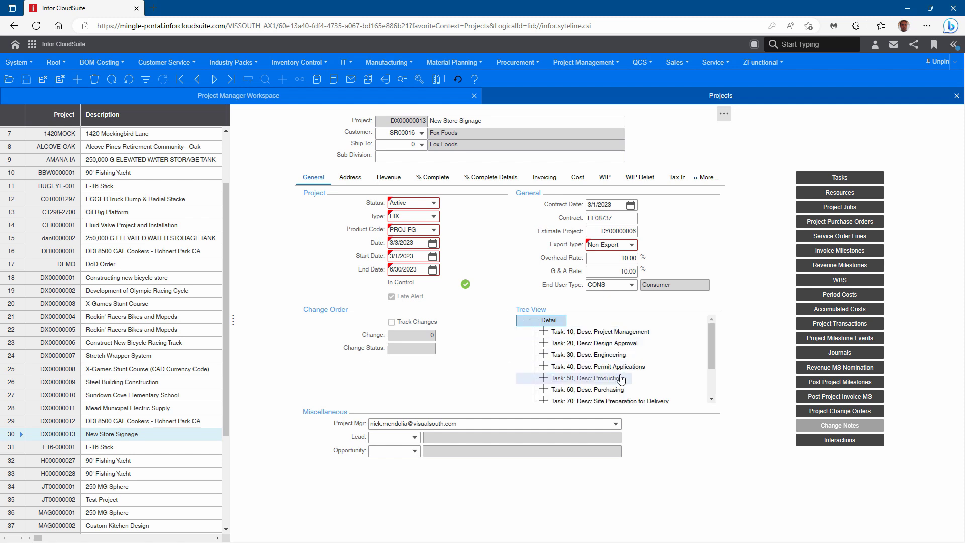
pyautogui.click(544, 377)
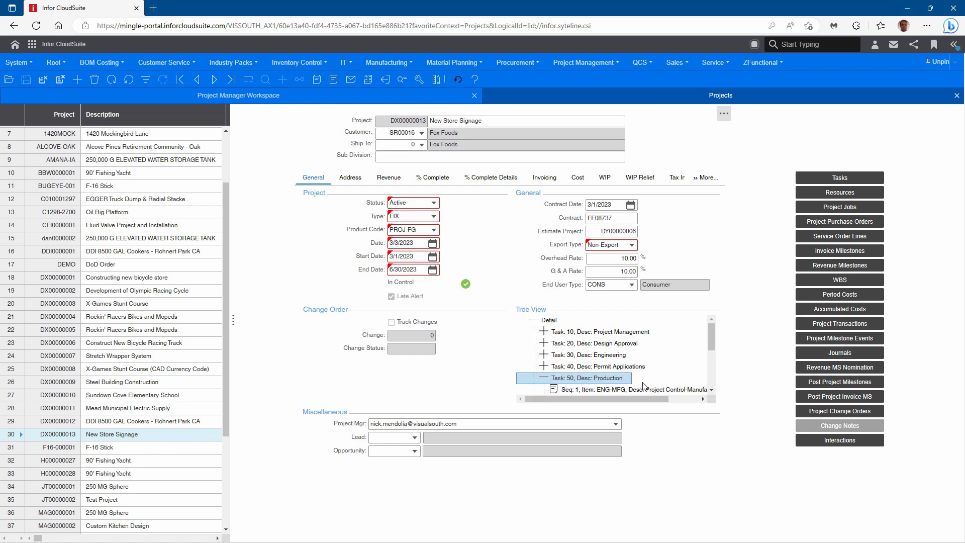
pyautogui.moveTo(716, 347); pyautogui.dragTo(713, 365)
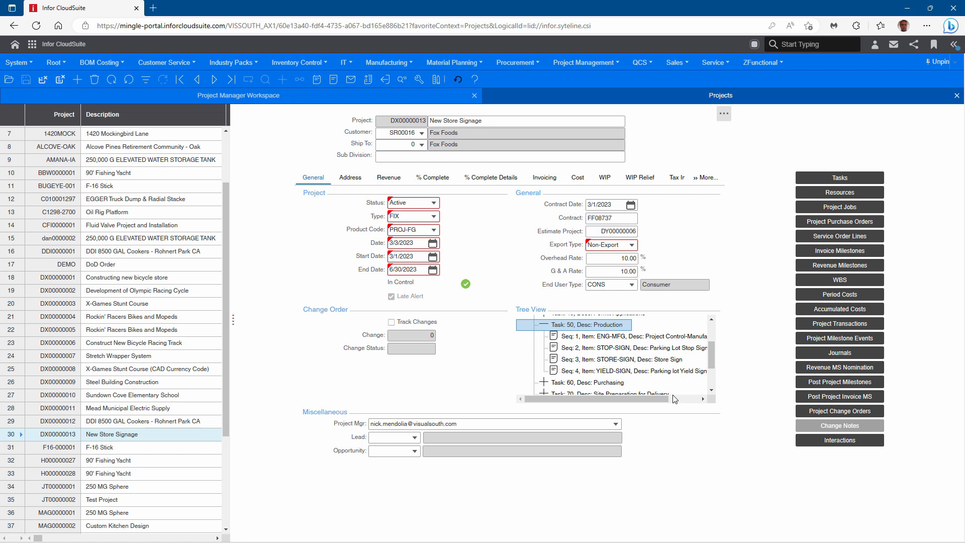
pyautogui.moveTo(710, 354); pyautogui.dragTo(710, 350)
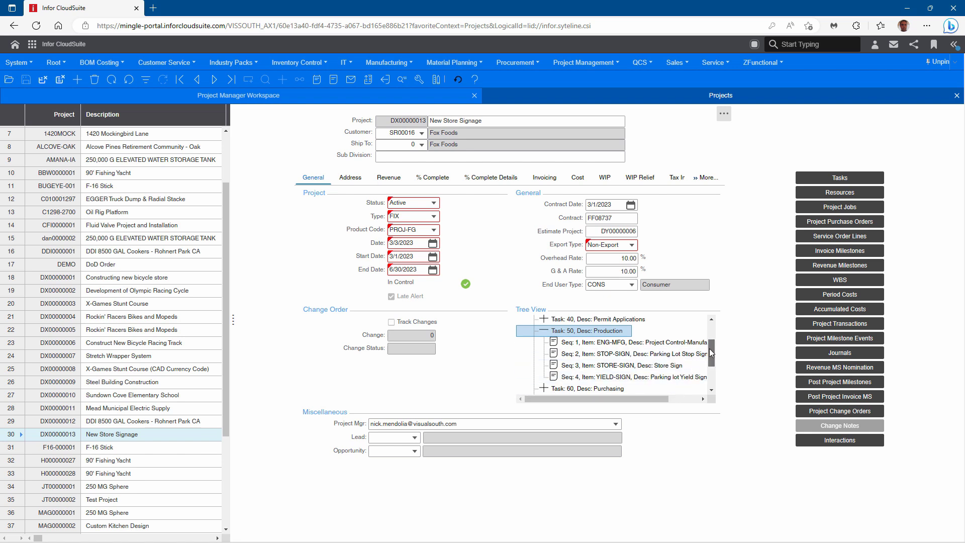
# Review the project's revenue plan and its percent-complete costs by cost code, including the monthly details
pyautogui.click(389, 177)
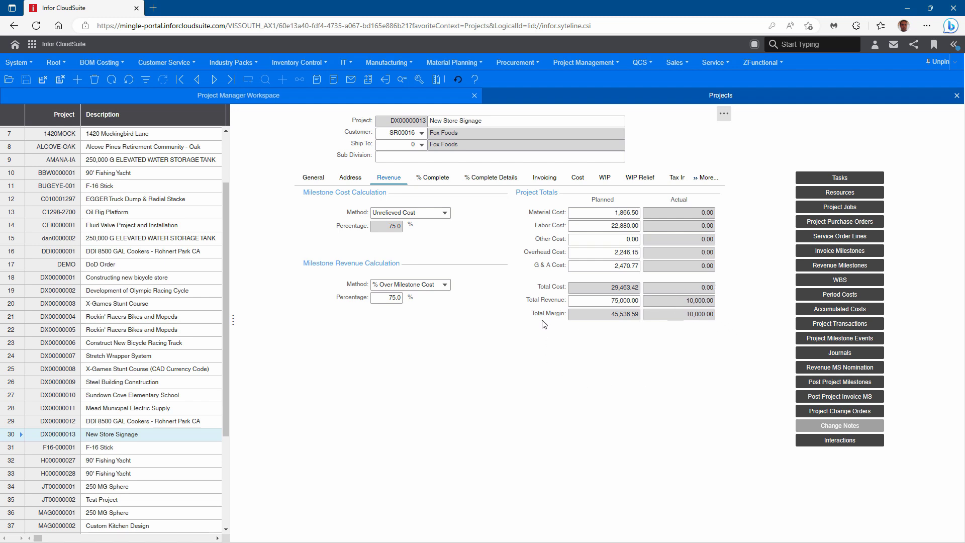
pyautogui.click(442, 184)
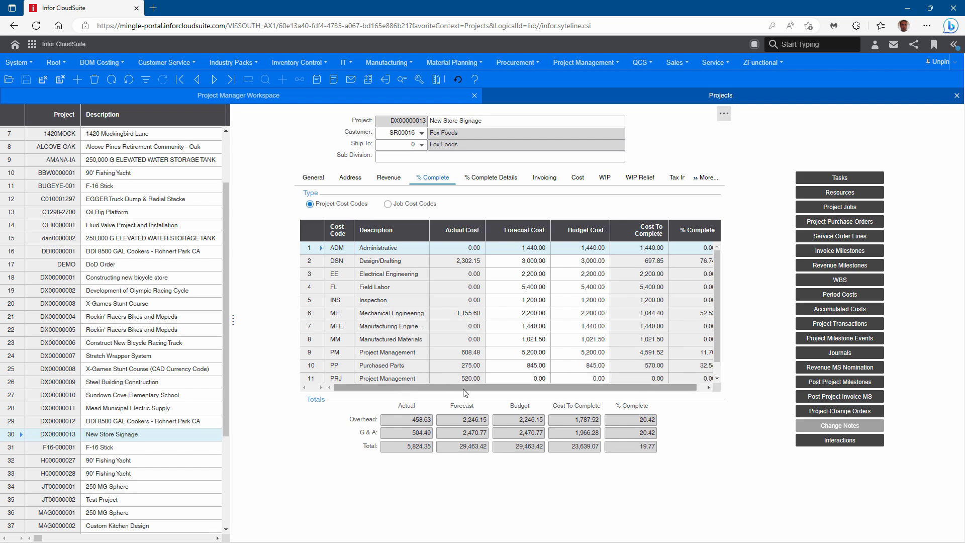
pyautogui.scroll(-1, 717, 346)
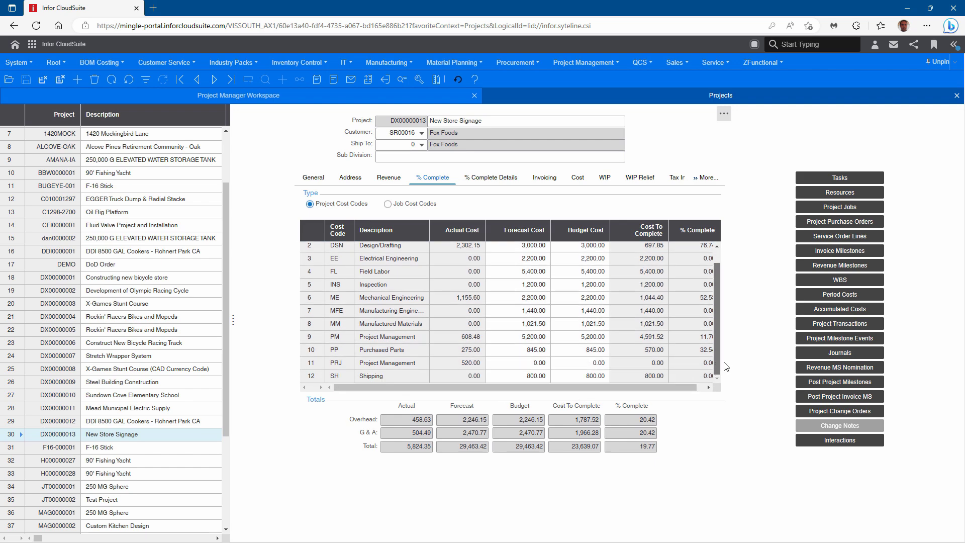
pyautogui.scroll(1, 717, 359)
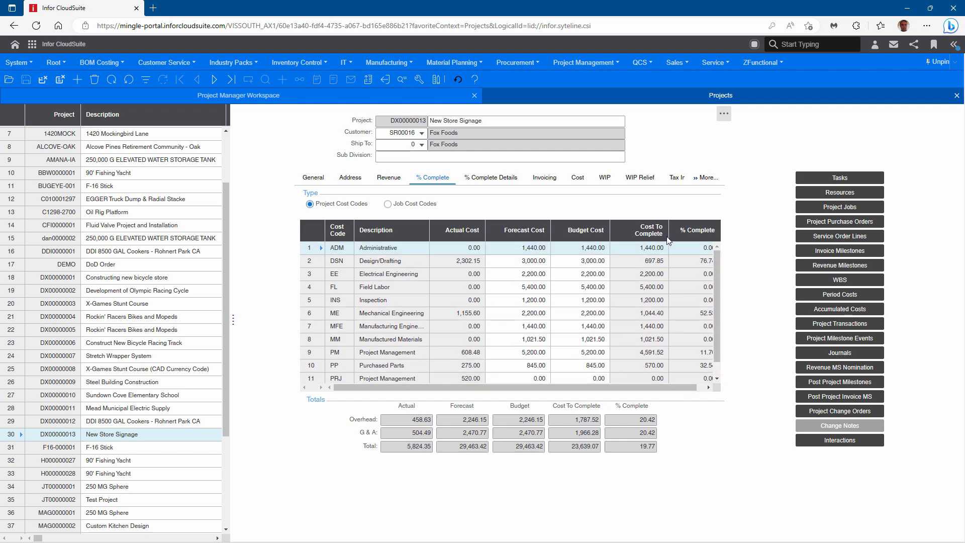
pyautogui.moveTo(663, 236); pyautogui.dragTo(658, 237)
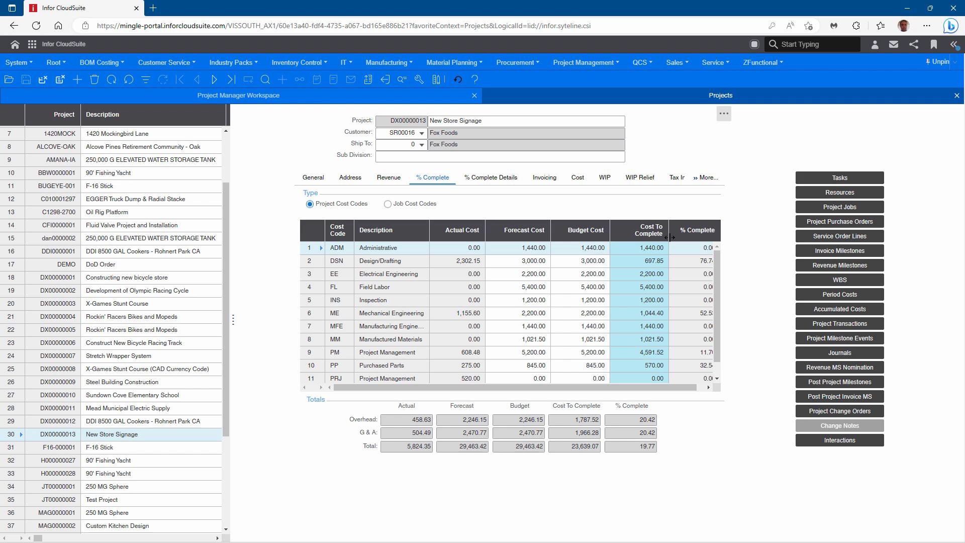
pyautogui.click(641, 250)
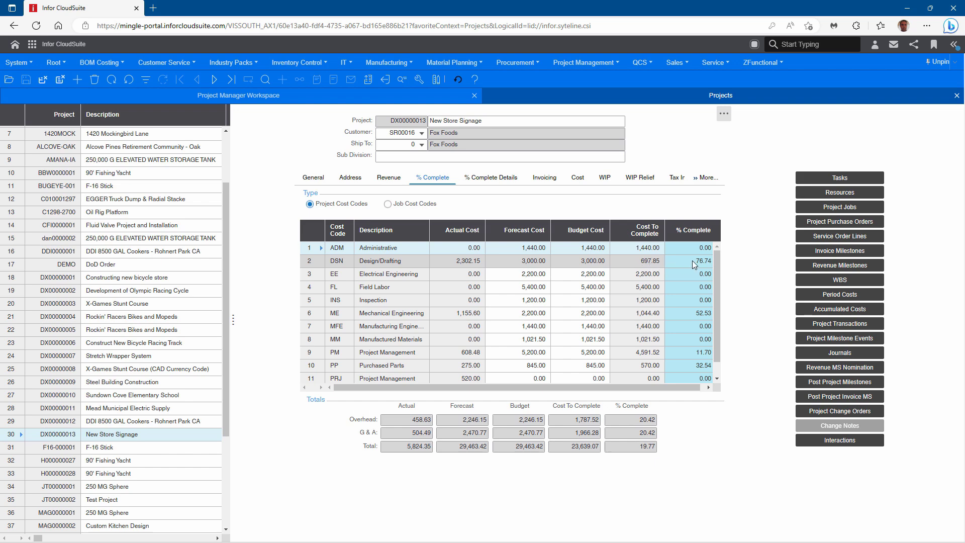
pyautogui.click(488, 178)
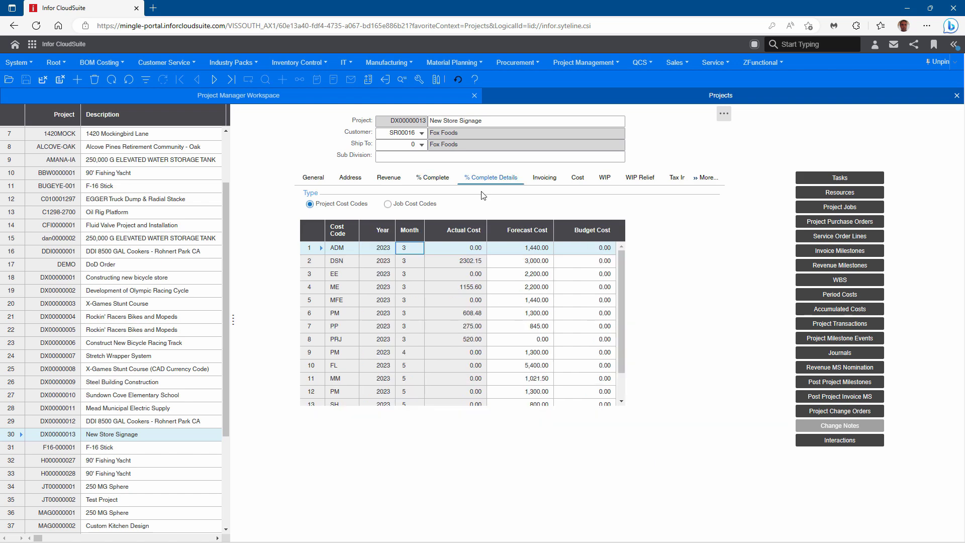
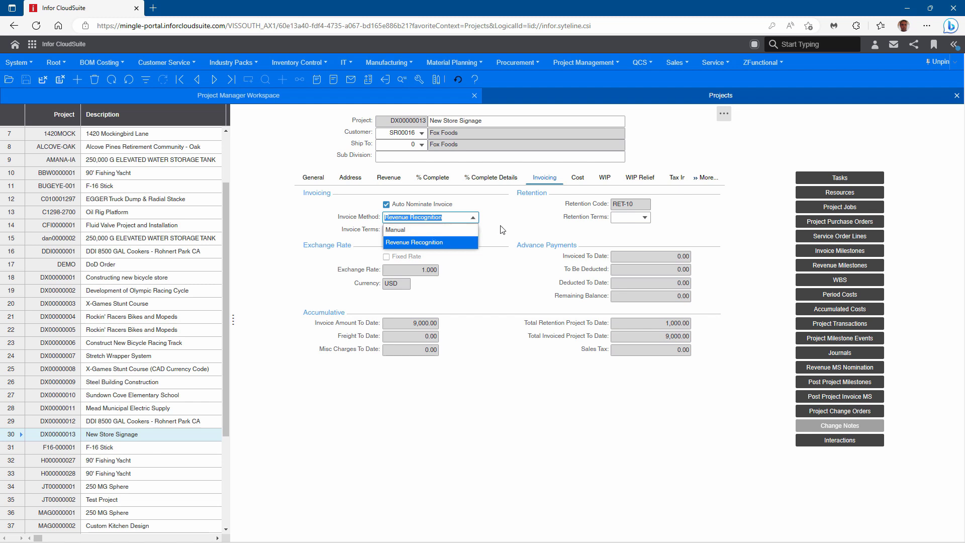
# Review the project's invoicing setup, WIP accounts and WIP relief method options, and return to its general information
pyautogui.click(498, 254)
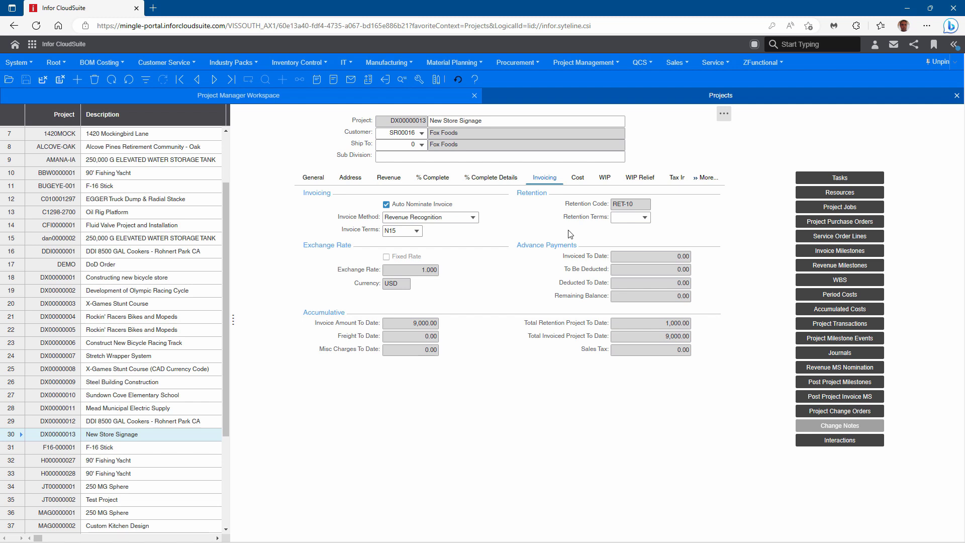
pyautogui.click(606, 179)
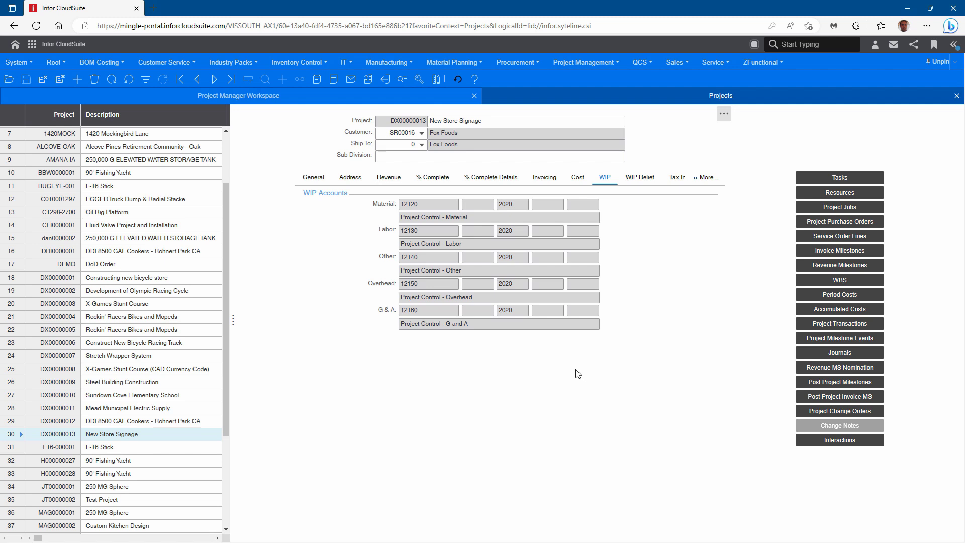
pyautogui.click(642, 178)
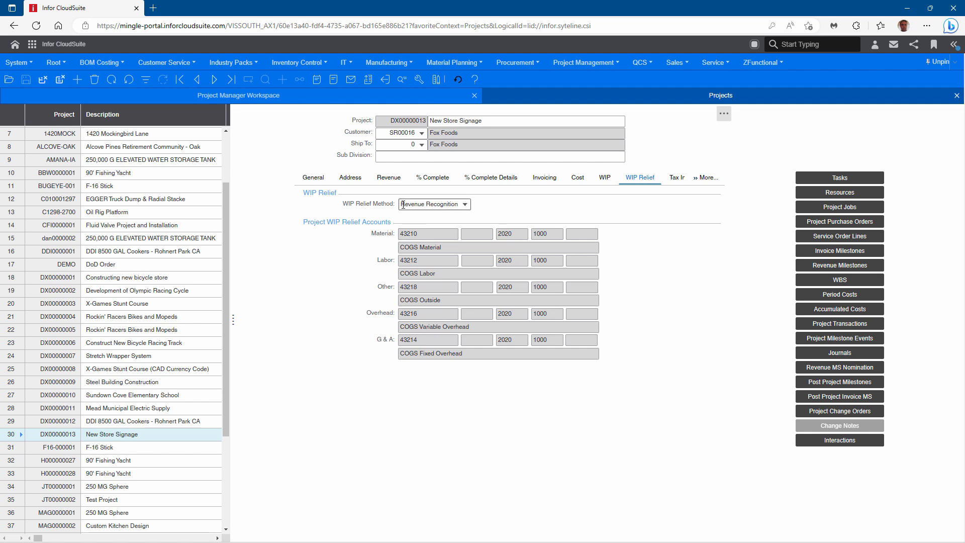
pyautogui.click(465, 205)
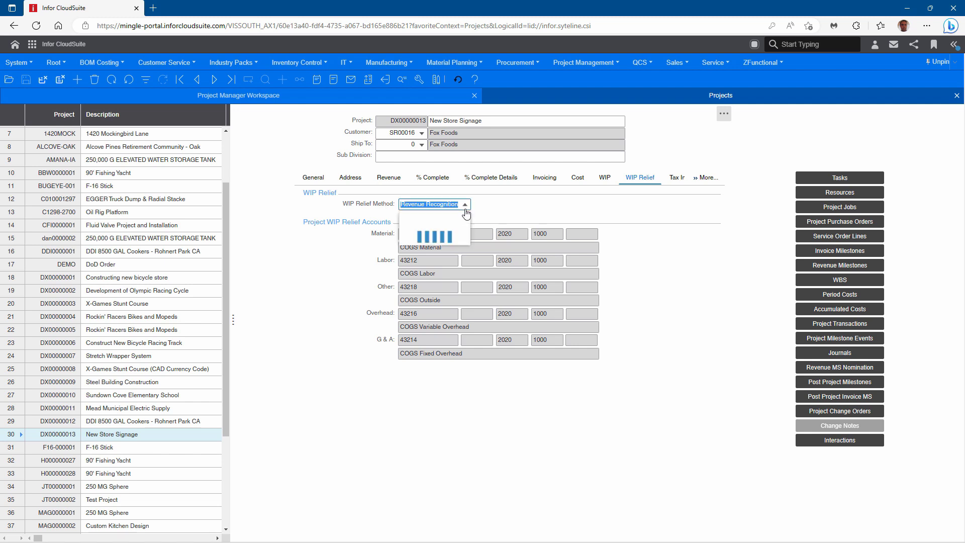
pyautogui.click(438, 241)
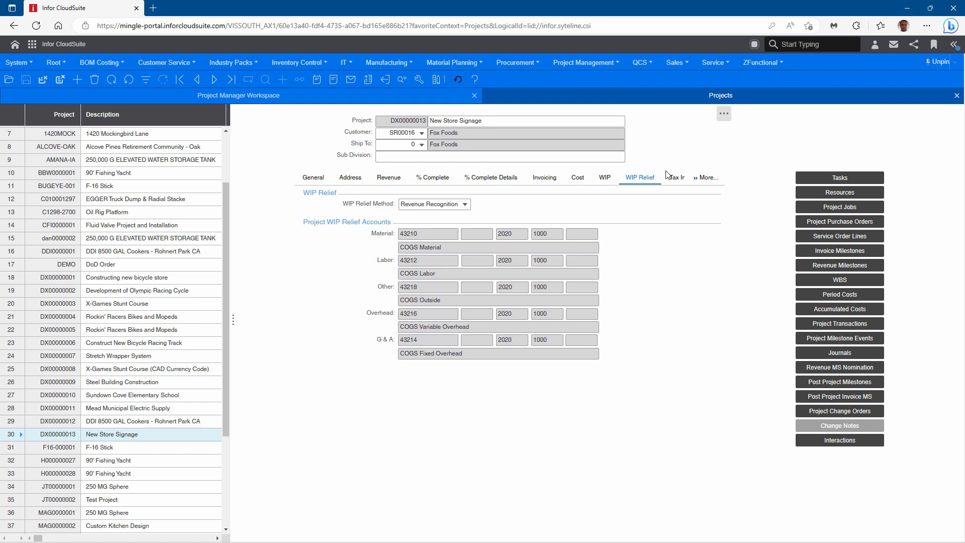
pyautogui.click(313, 177)
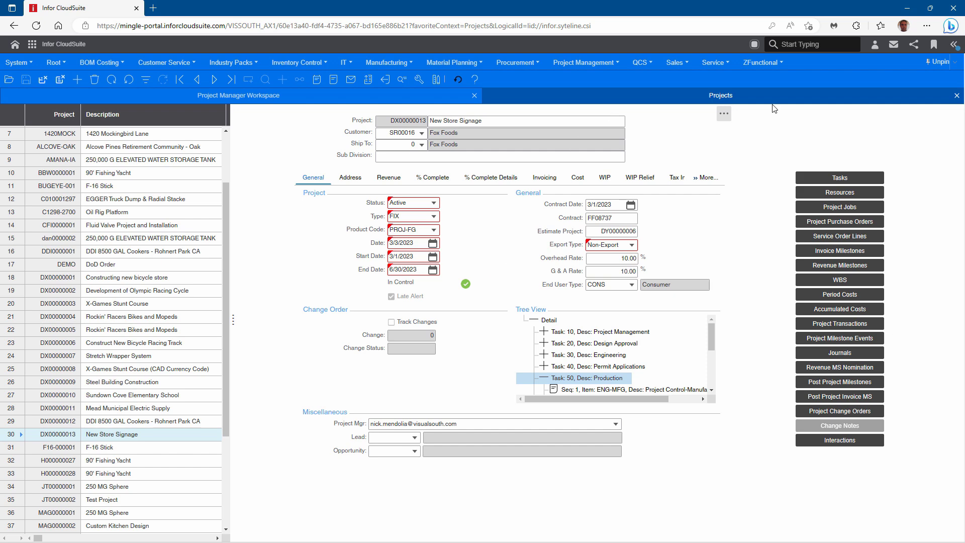
# Open the project's tasks and review the percent-complete figures of task 10, Project Management, and of its first resource
pyautogui.click(843, 181)
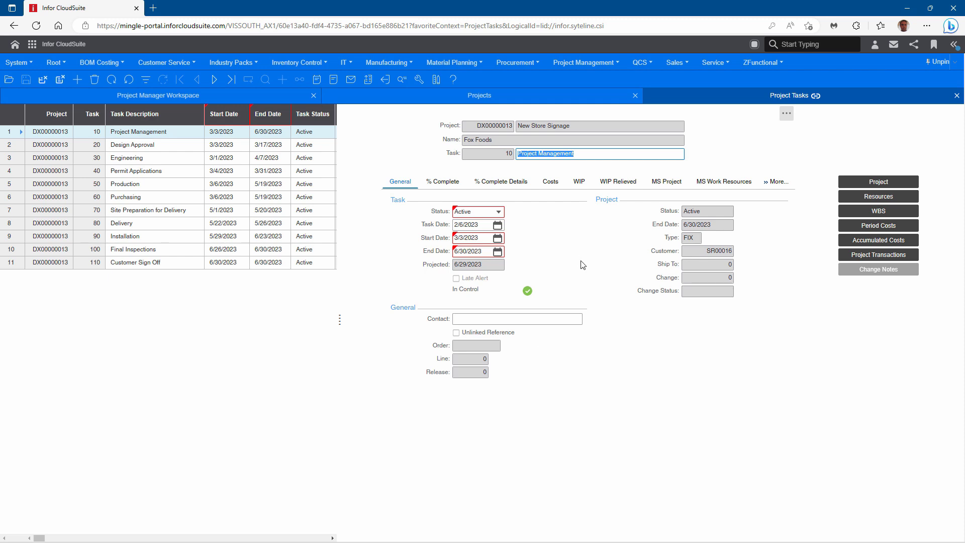
pyautogui.click(443, 187)
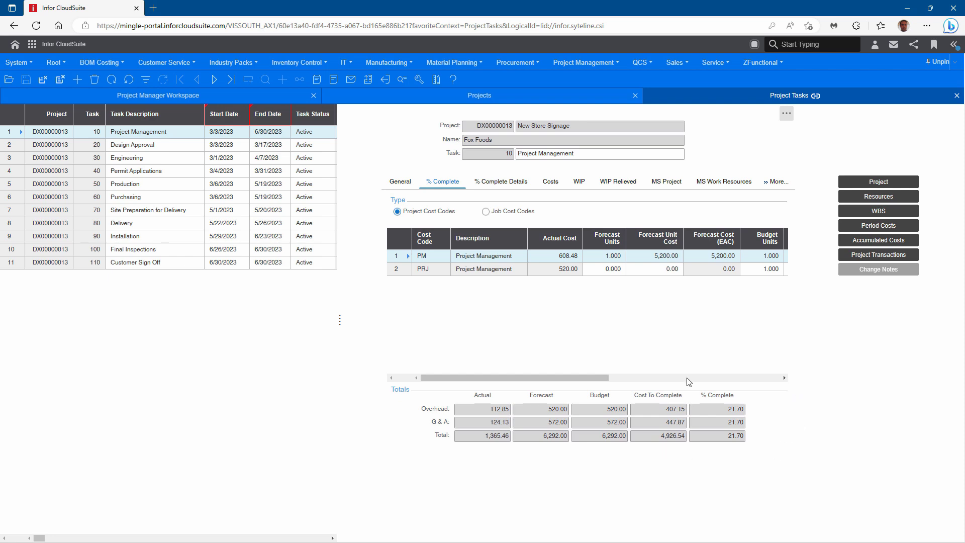
pyautogui.click(489, 186)
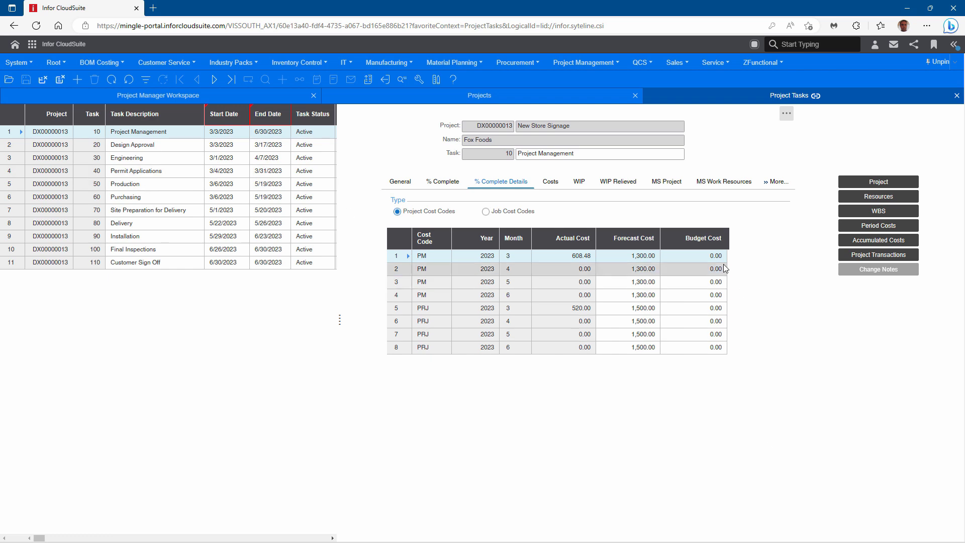
pyautogui.click(400, 181)
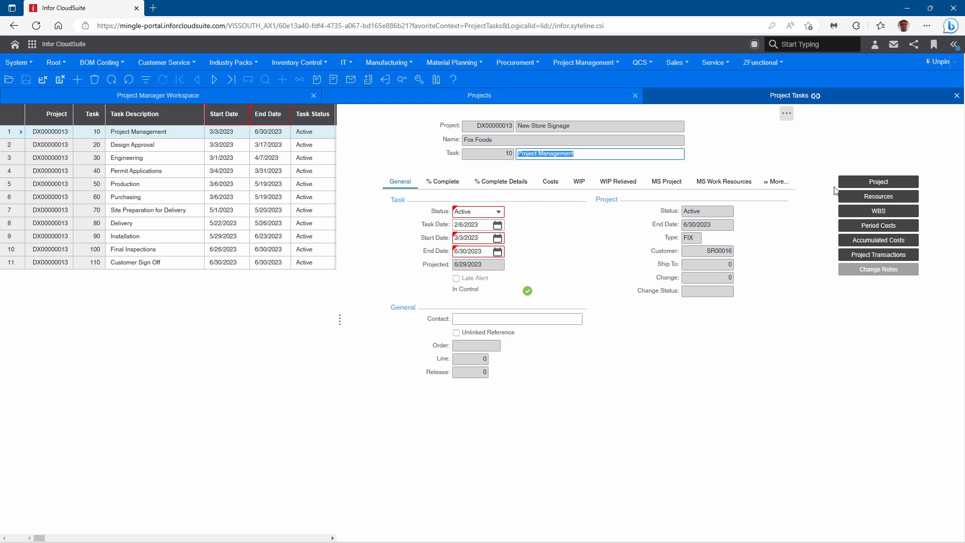
pyautogui.click(864, 198)
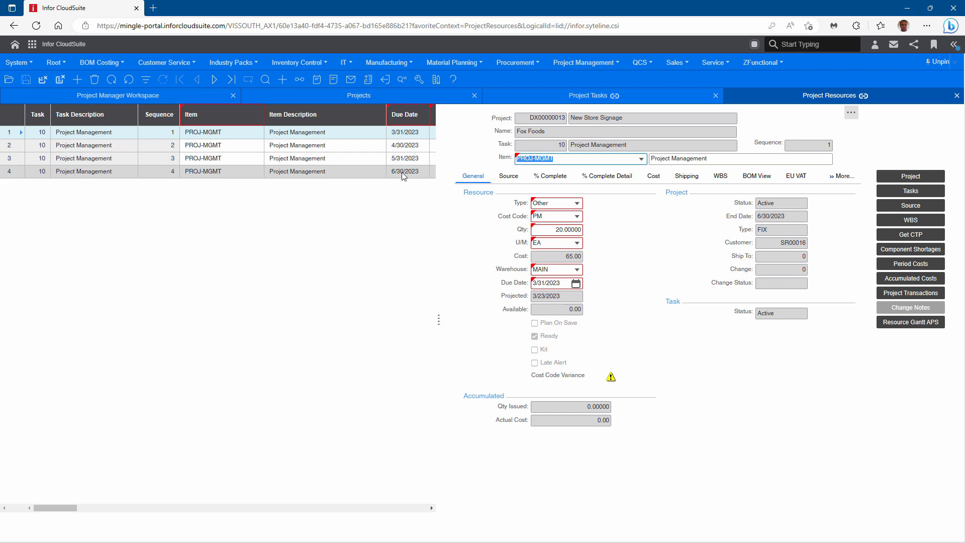
pyautogui.click(555, 182)
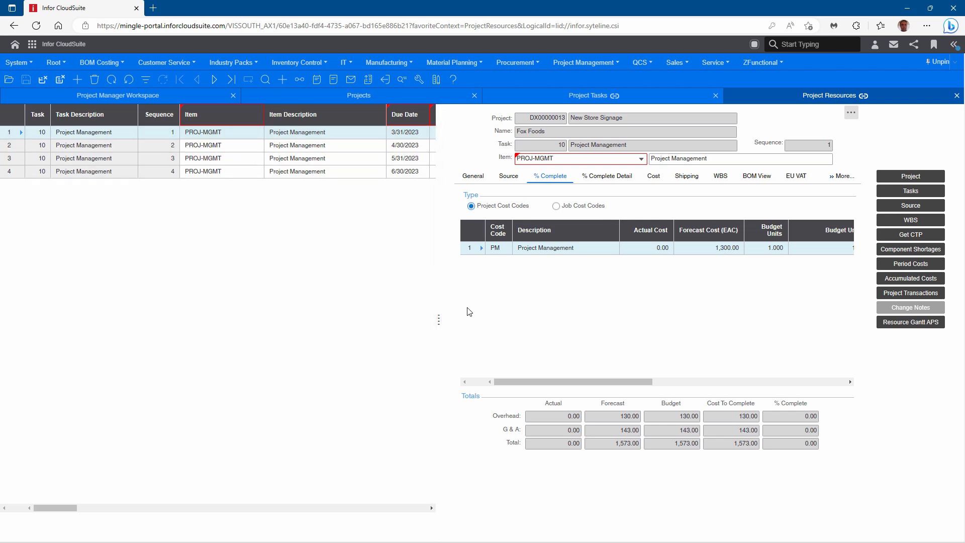
# Select task 50, Production, and view the source of its ENG-MFG resource
pyautogui.click(588, 95)
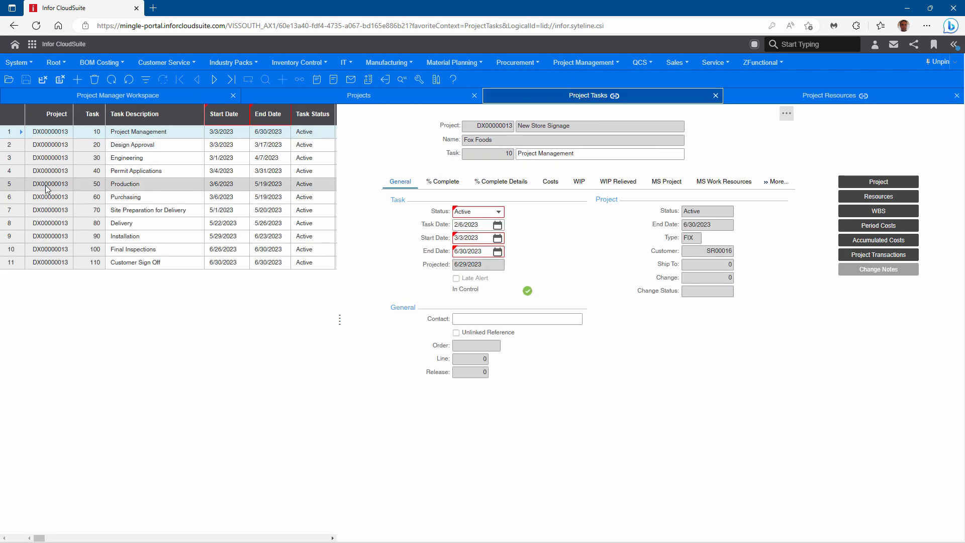
pyautogui.click(11, 188)
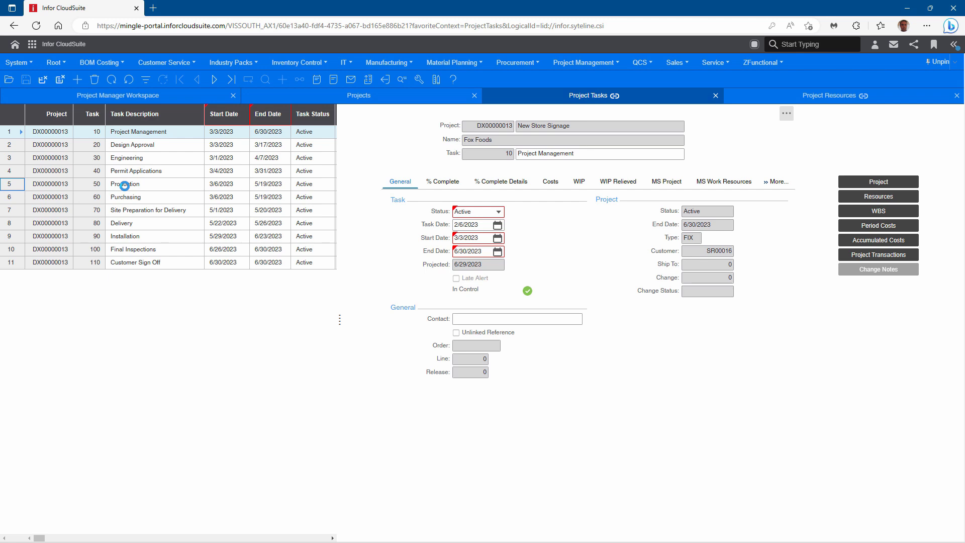
pyautogui.click(134, 184)
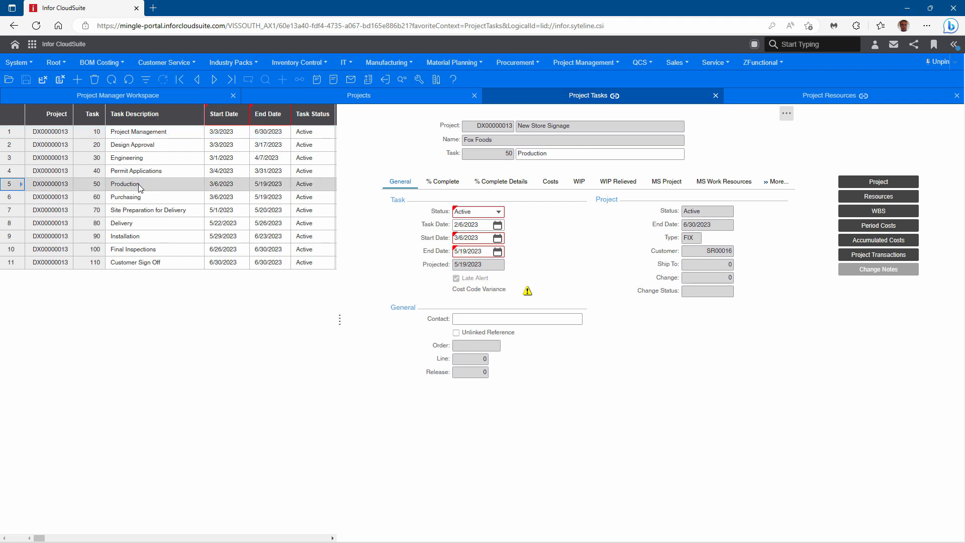
pyautogui.click(820, 99)
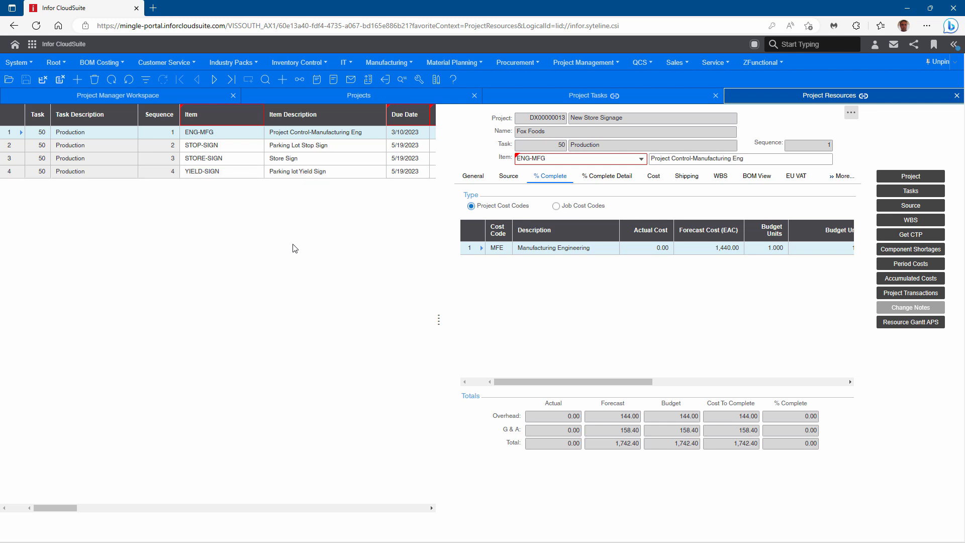
pyautogui.click(516, 179)
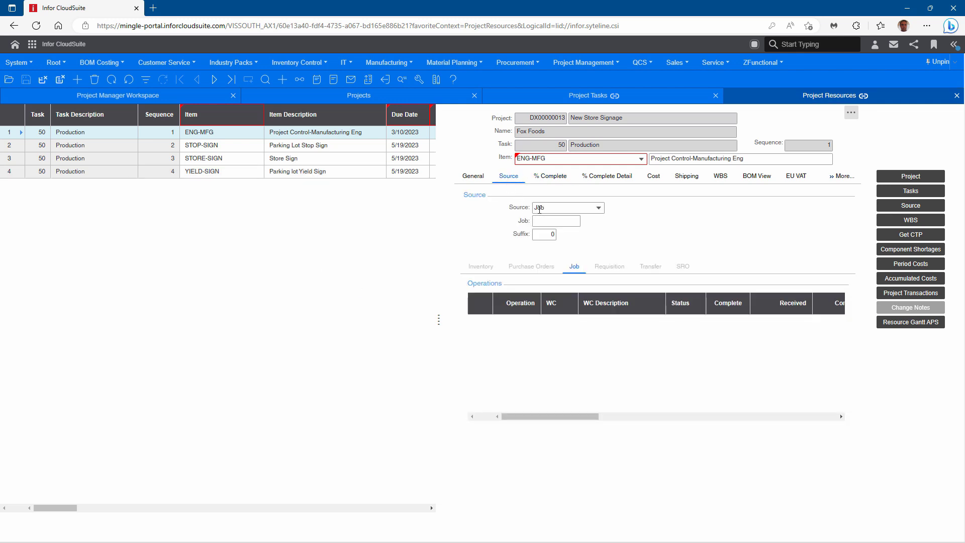
# Review the source job operations of the STOP-SIGN resource and its percent-complete costs by job cost code
pyautogui.click(251, 145)
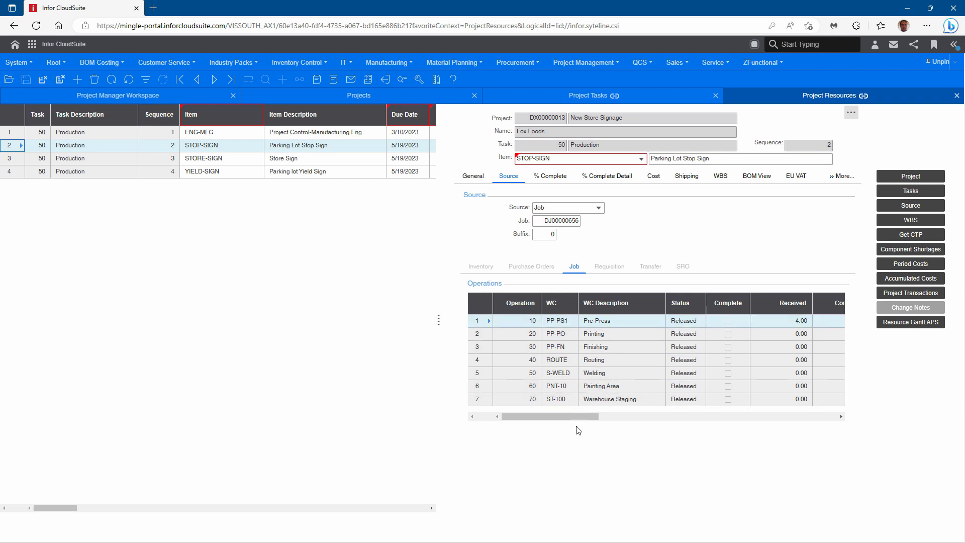
pyautogui.moveTo(576, 416); pyautogui.dragTo(556, 425)
pyautogui.click(570, 178)
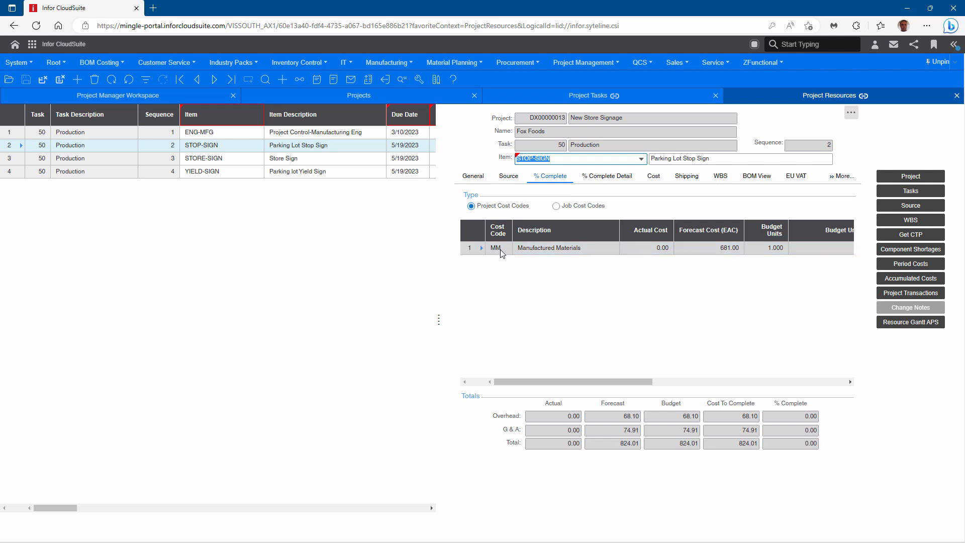
pyautogui.click(556, 207)
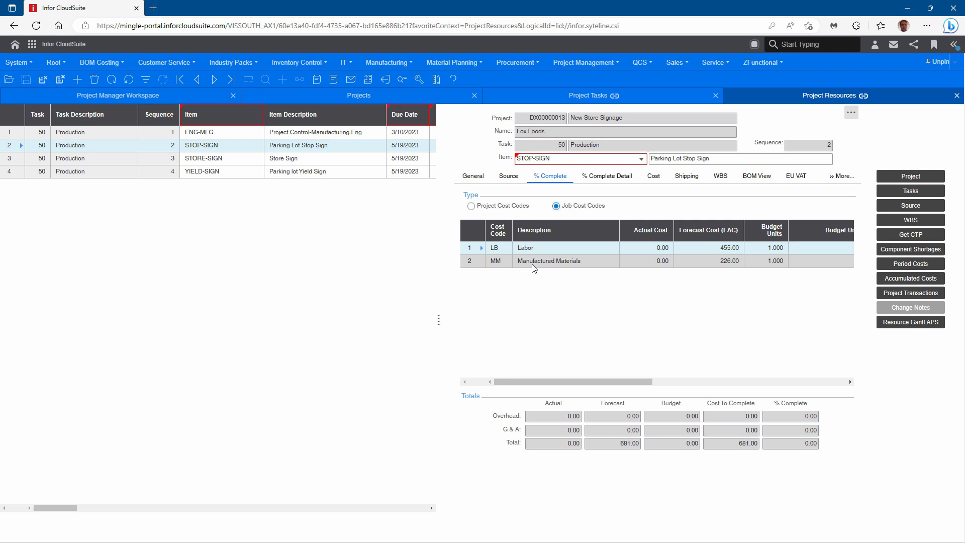
# Select task 90, Installation, in the project tasks and review the source of its INSTALLATION resource
pyautogui.click(679, 104)
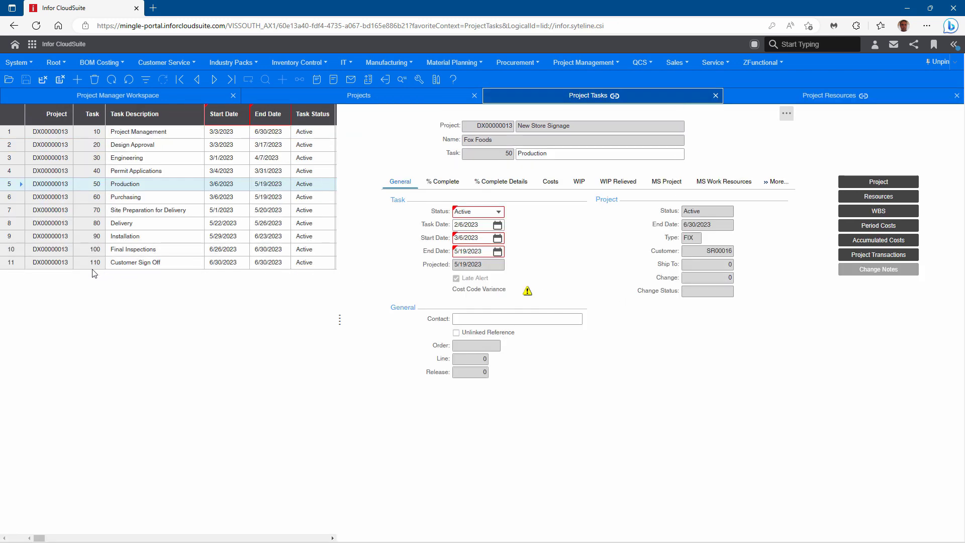
pyautogui.click(19, 238)
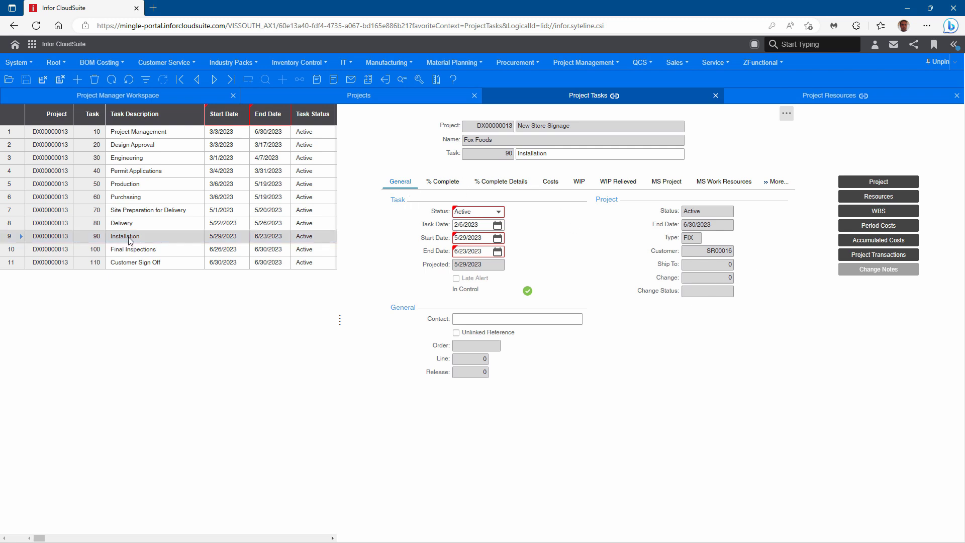
pyautogui.click(838, 102)
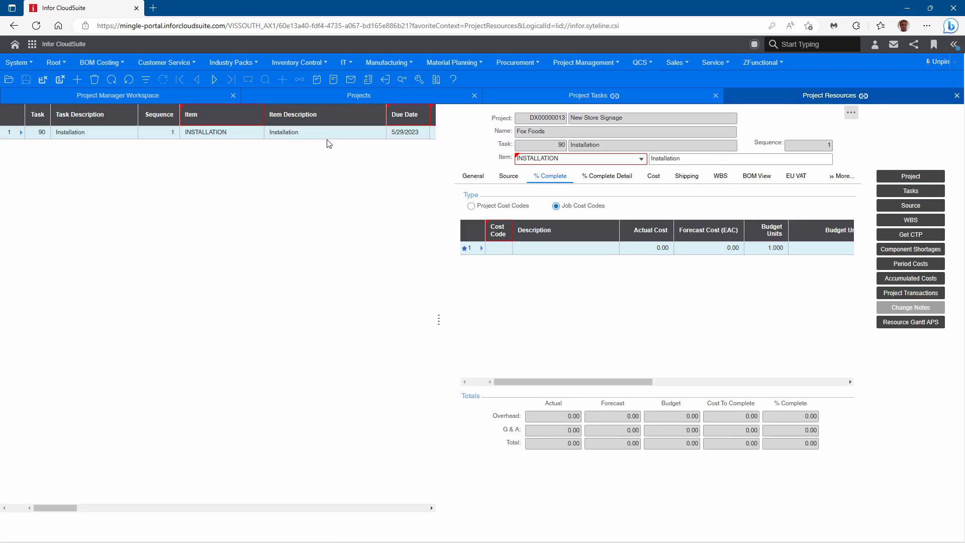
pyautogui.click(16, 133)
pyautogui.click(508, 176)
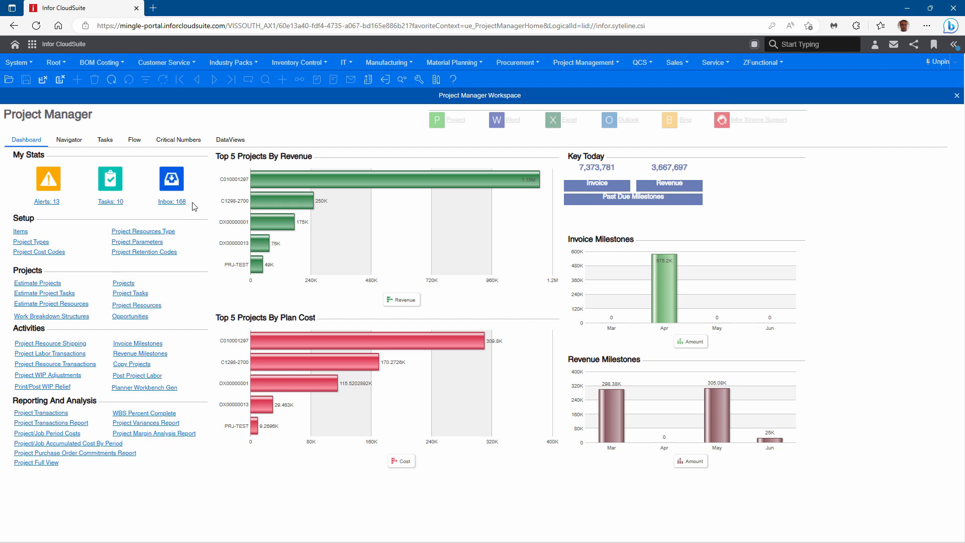
# Review project DX00000013's tasks, its Production task resources and costing activity in the Project Manager Workspace navigator
pyautogui.click(78, 144)
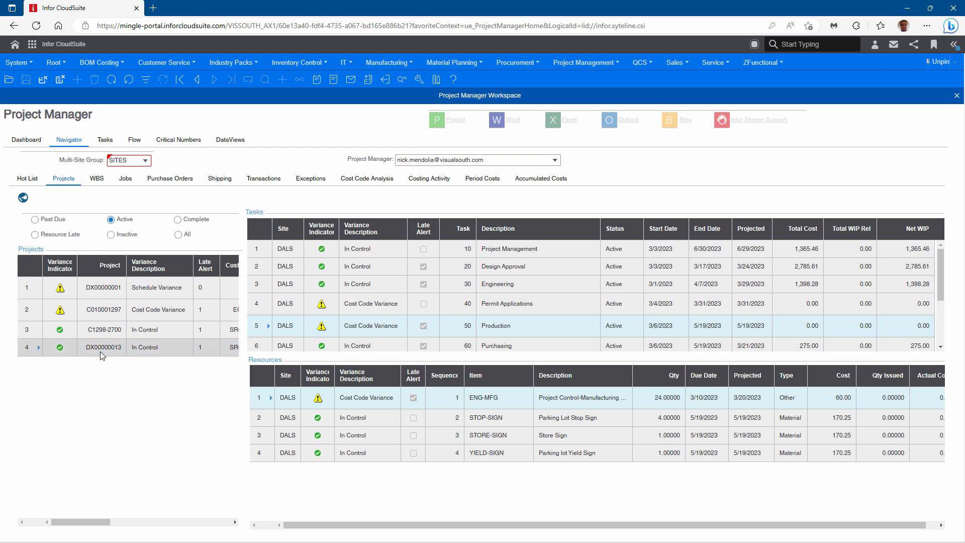
pyautogui.click(37, 351)
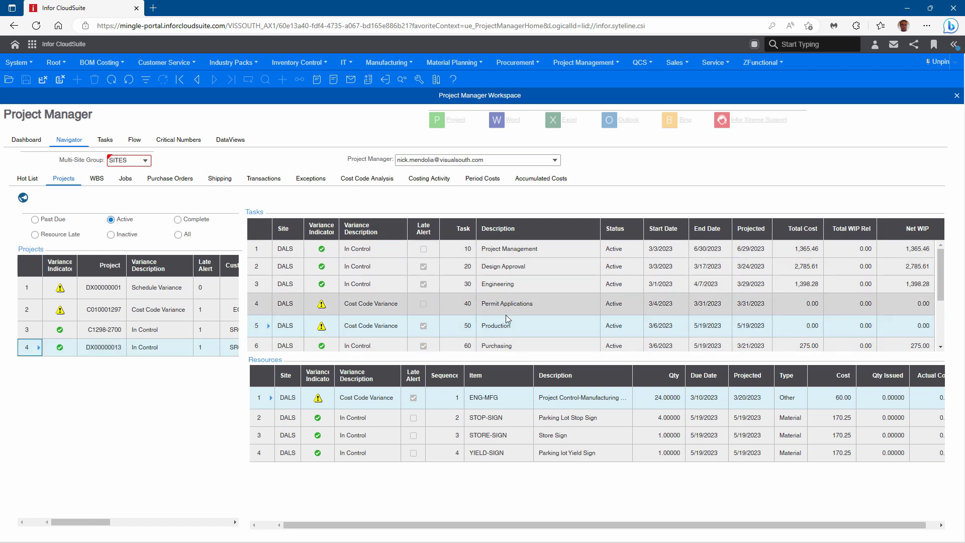
pyautogui.scroll(-5, 511, 328)
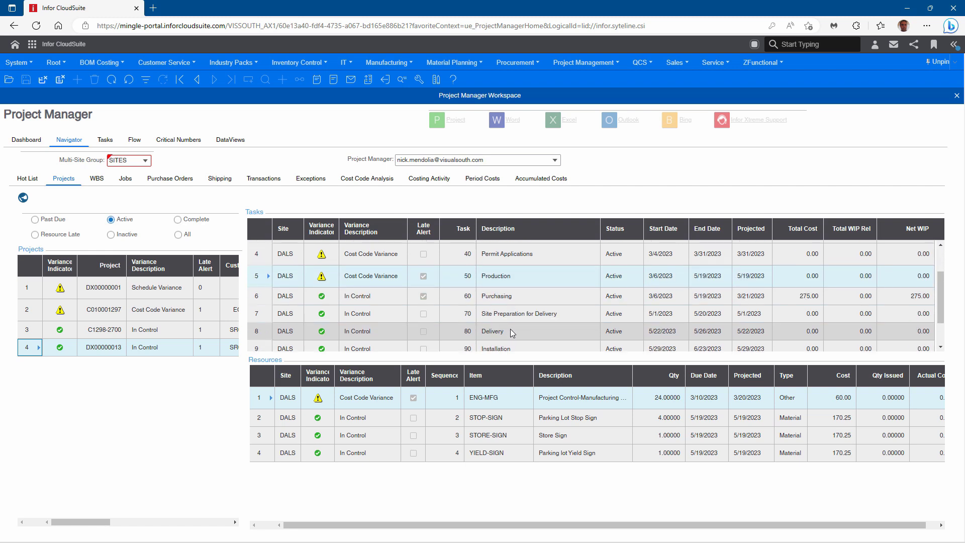
pyautogui.scroll(5, 511, 330)
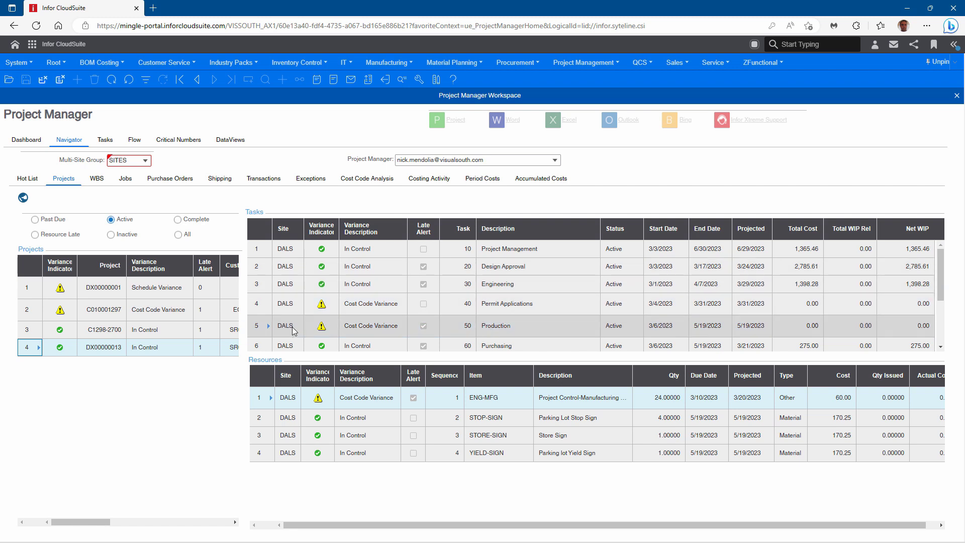
pyautogui.click(260, 326)
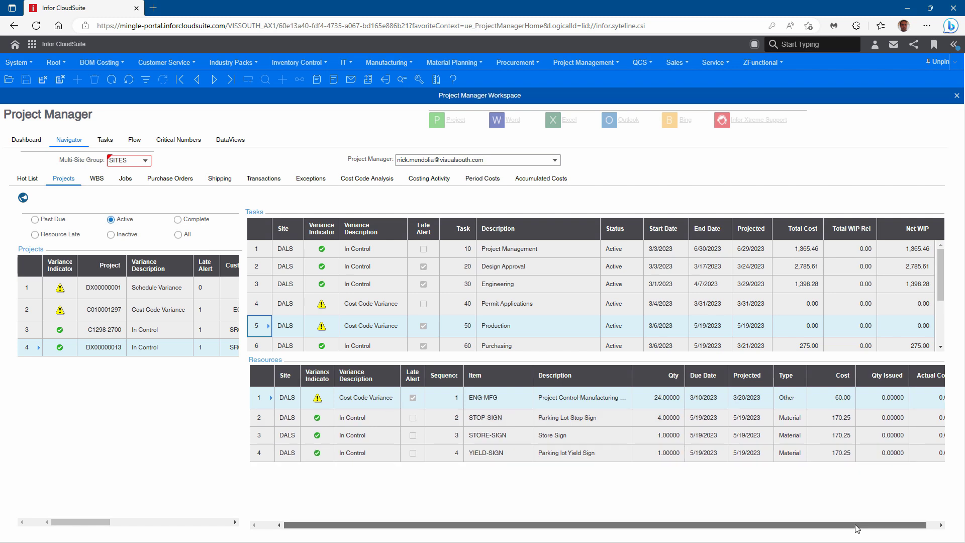
pyautogui.click(440, 182)
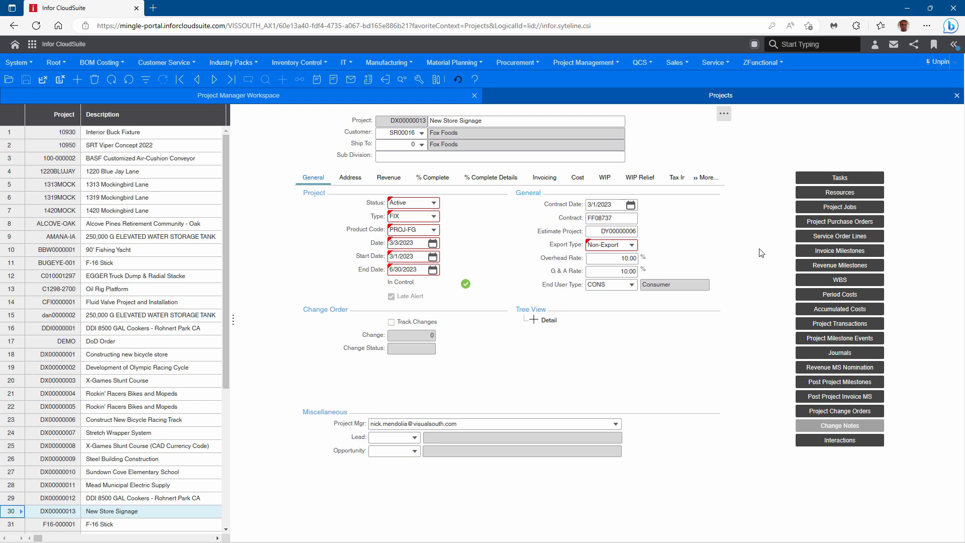
# Open the New Store Signage revenue milestones and review milestone 10, Downpayment, and milestone 20, Design Approval payment
pyautogui.click(848, 266)
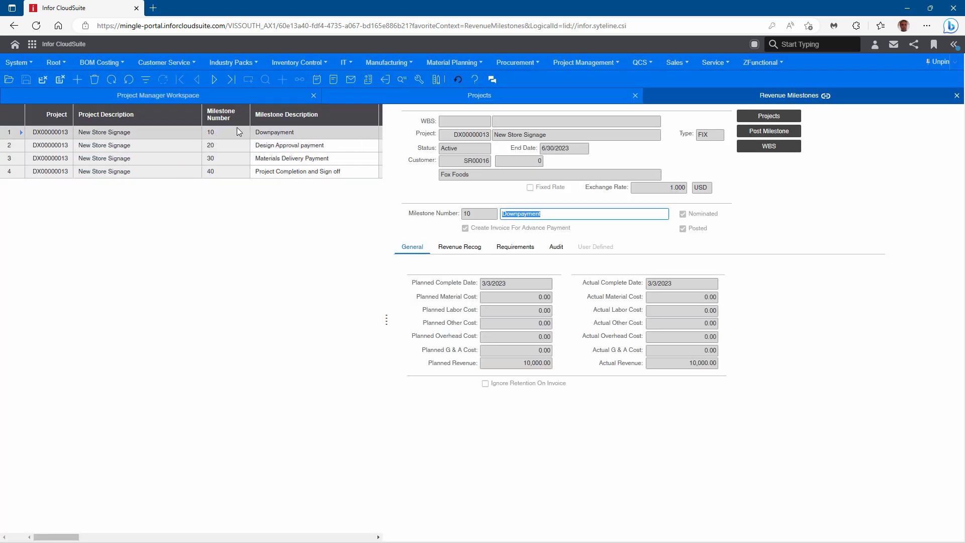
pyautogui.click(216, 134)
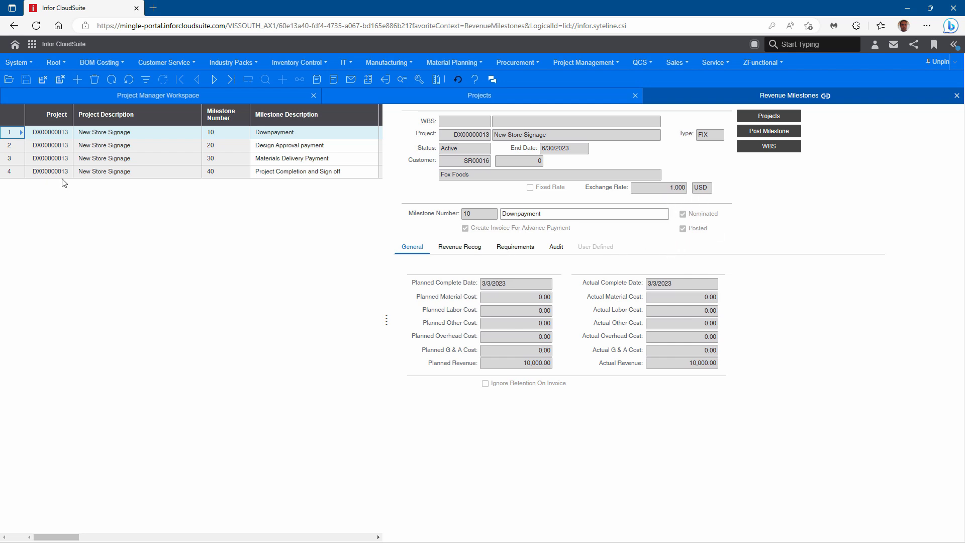
pyautogui.click(18, 148)
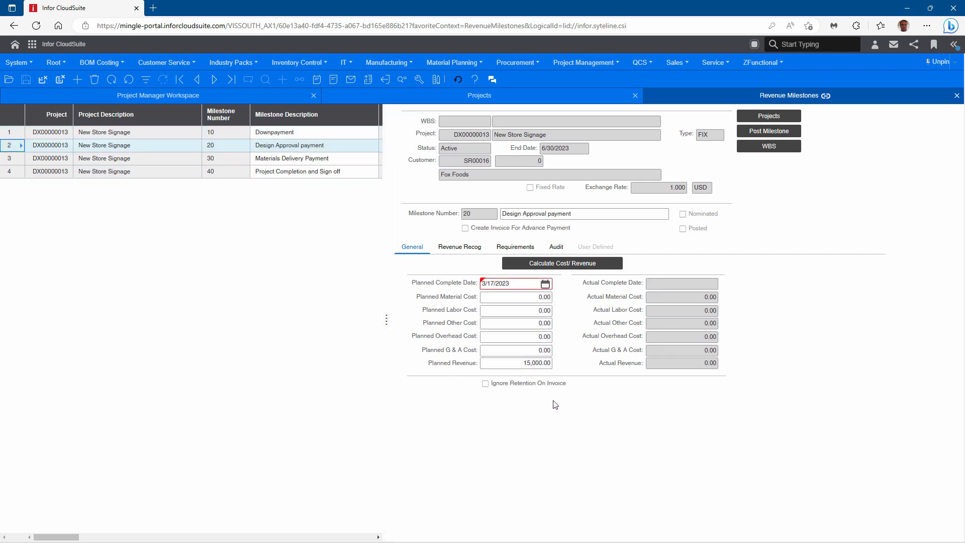
# Review milestone 20's revenue recognition and requirements, including the tasks available for its required-task entry
pyautogui.click(459, 246)
pyautogui.click(515, 247)
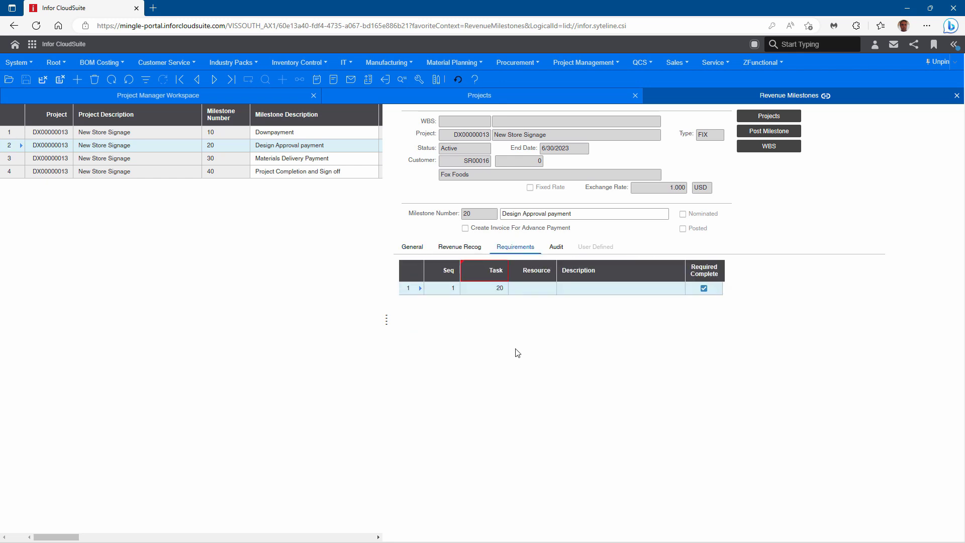
pyautogui.click(502, 288)
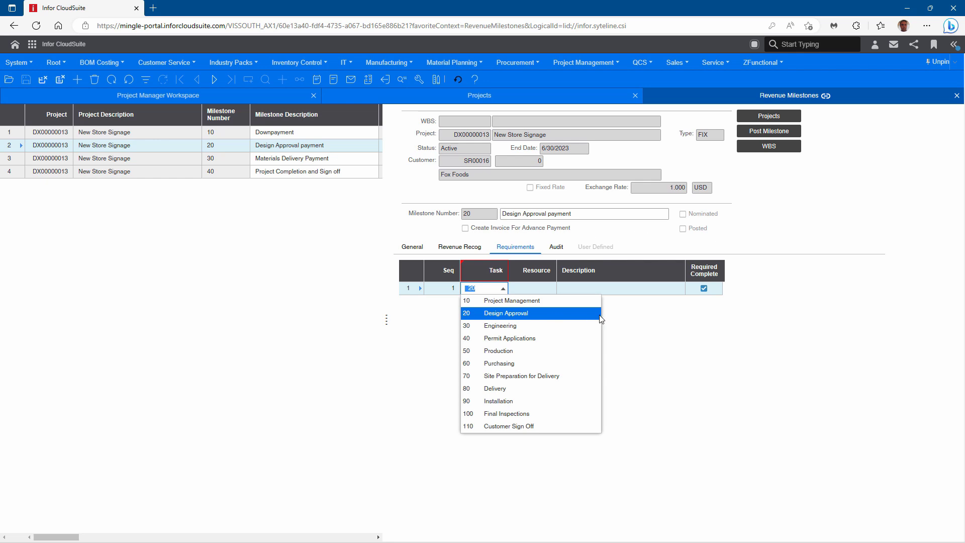
pyautogui.press('Tab')
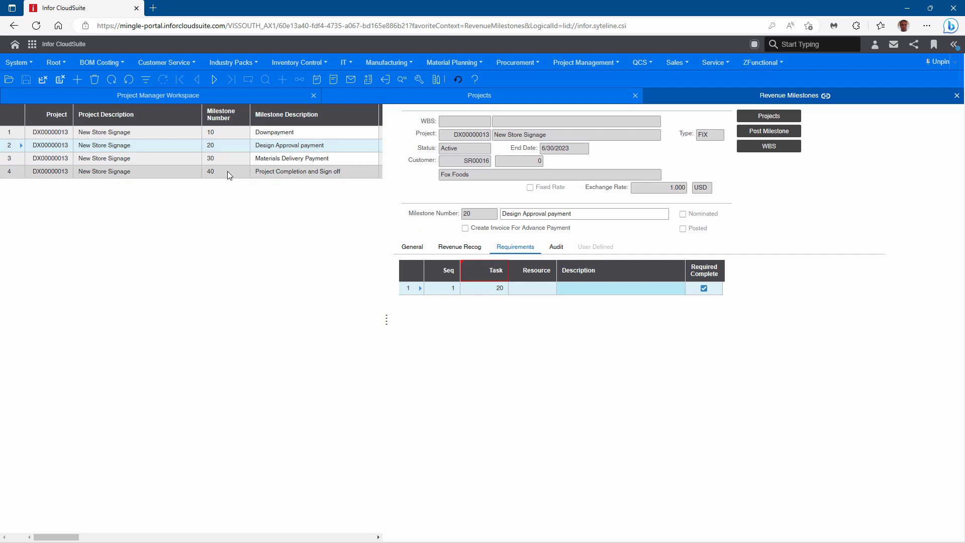
# Return to the project, review its Downpayment invoice milestone and close the invoice milestones form
pyautogui.click(609, 104)
pyautogui.click(839, 250)
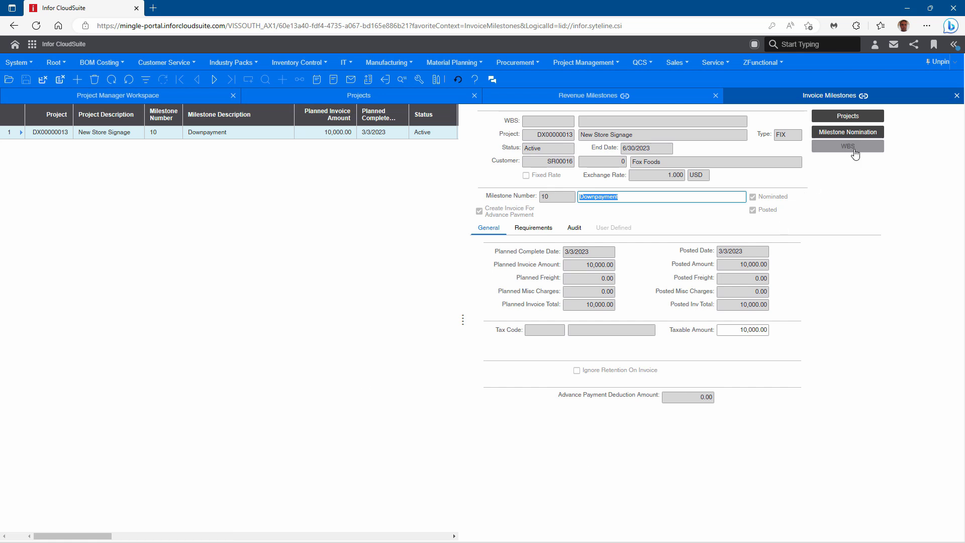
pyautogui.click(957, 97)
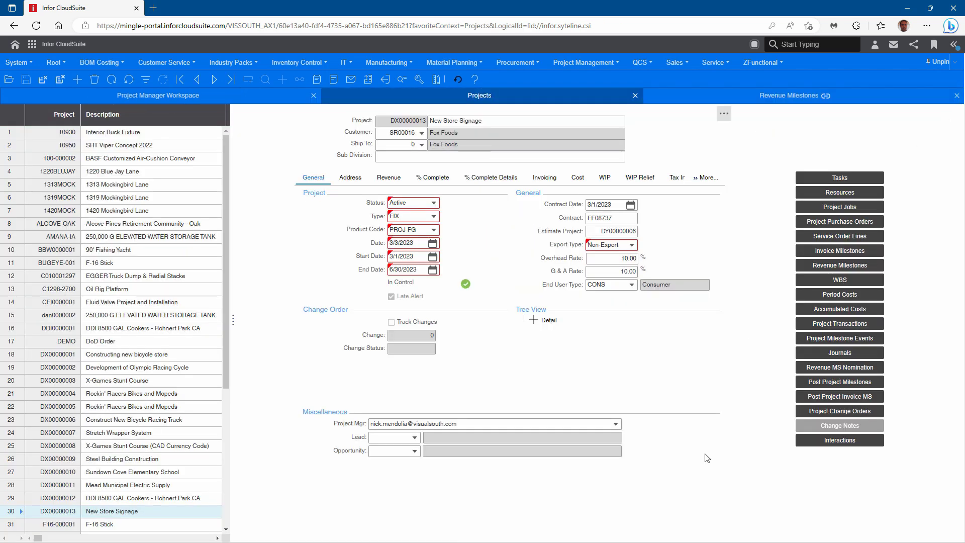
# Try to turn on change tracking for the New Store Signage project
pyautogui.click(392, 322)
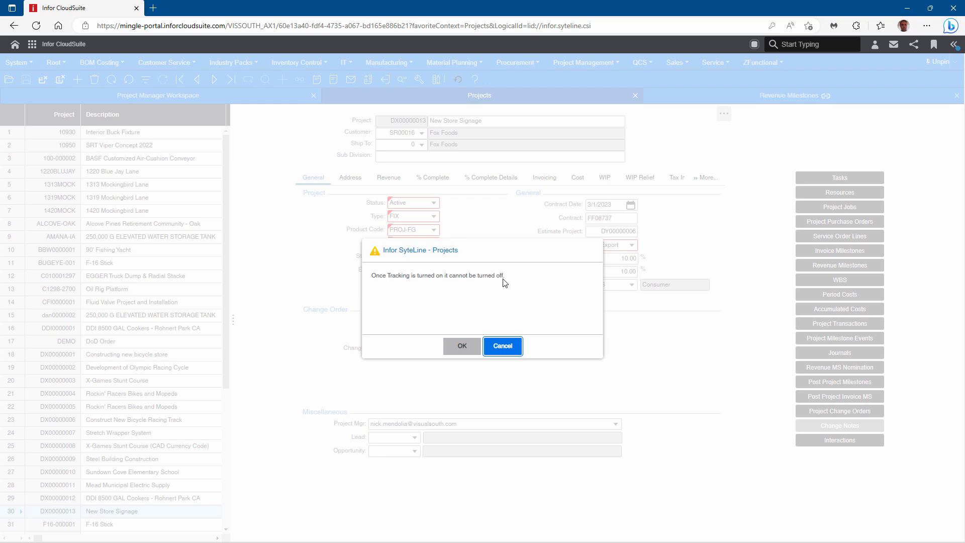
pyautogui.click(469, 346)
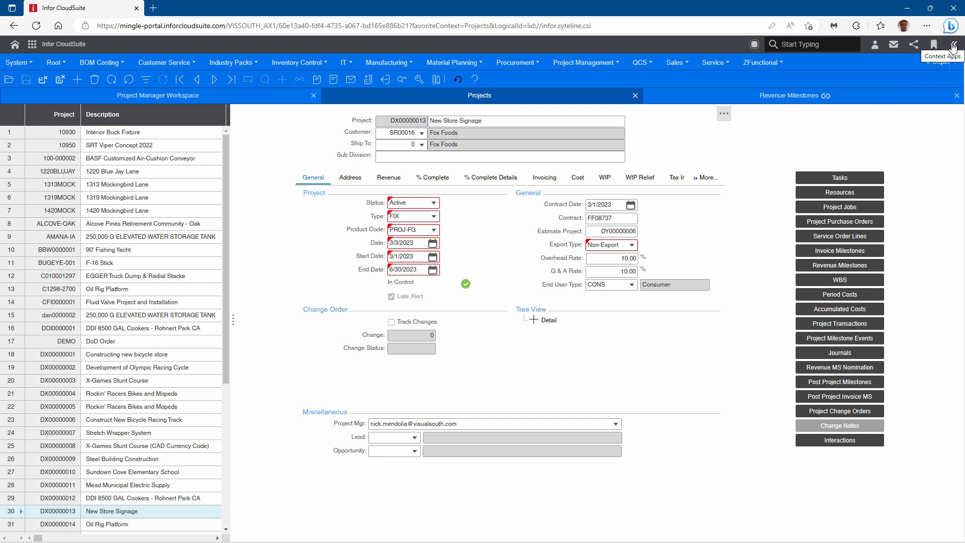
# Select the New Store Signage project and browse through the document images attached to it
pyautogui.click(15, 515)
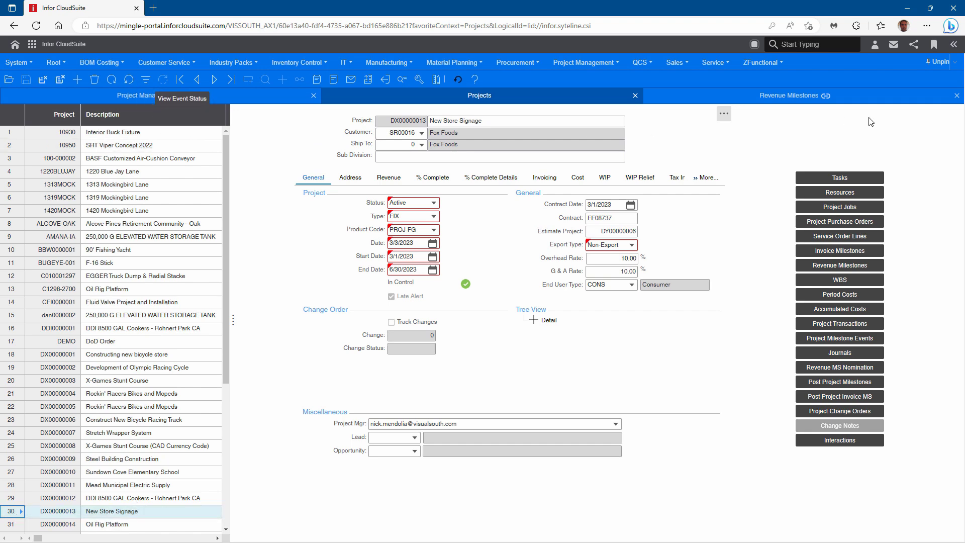
pyautogui.click(953, 44)
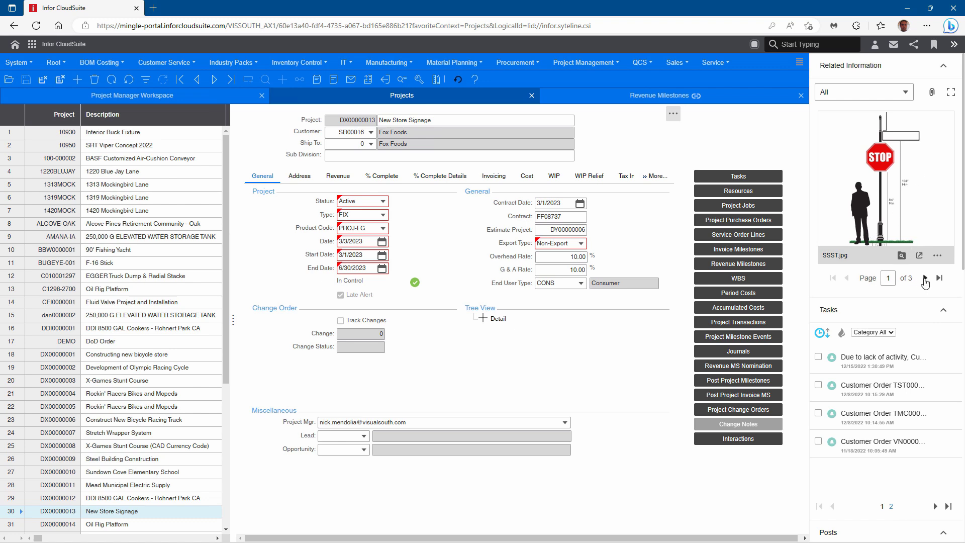
pyautogui.click(925, 279)
pyautogui.click(924, 279)
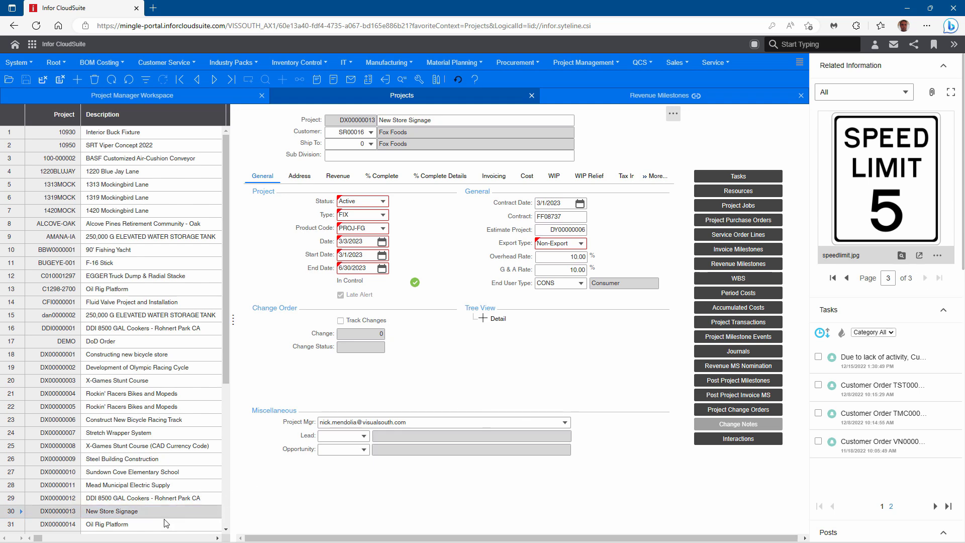
# Upload NCH-building-permit.jpg from the Projects pictures folder to the project, using the InforProject context and the Document type
pyautogui.press('super')
pyautogui.click(158, 533)
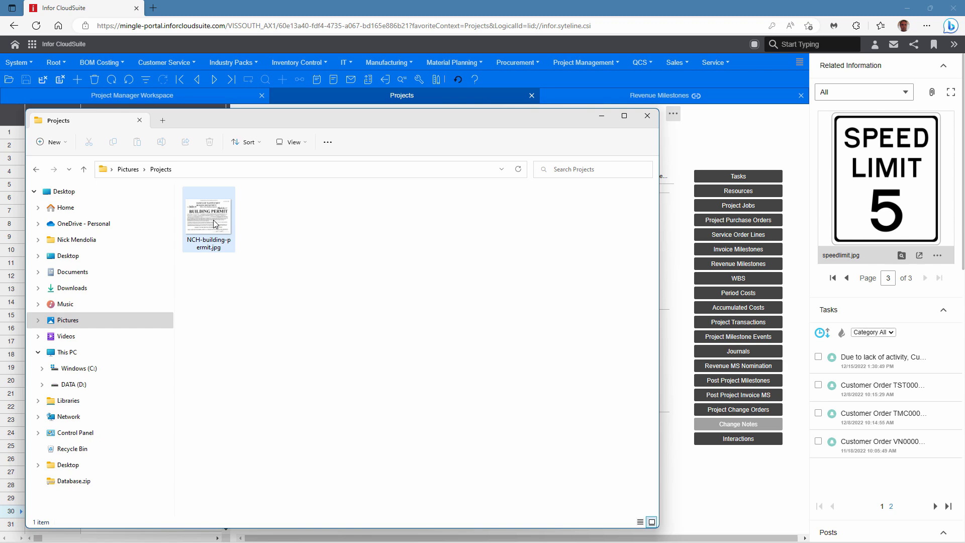
pyautogui.moveTo(202, 219); pyautogui.dragTo(839, 179)
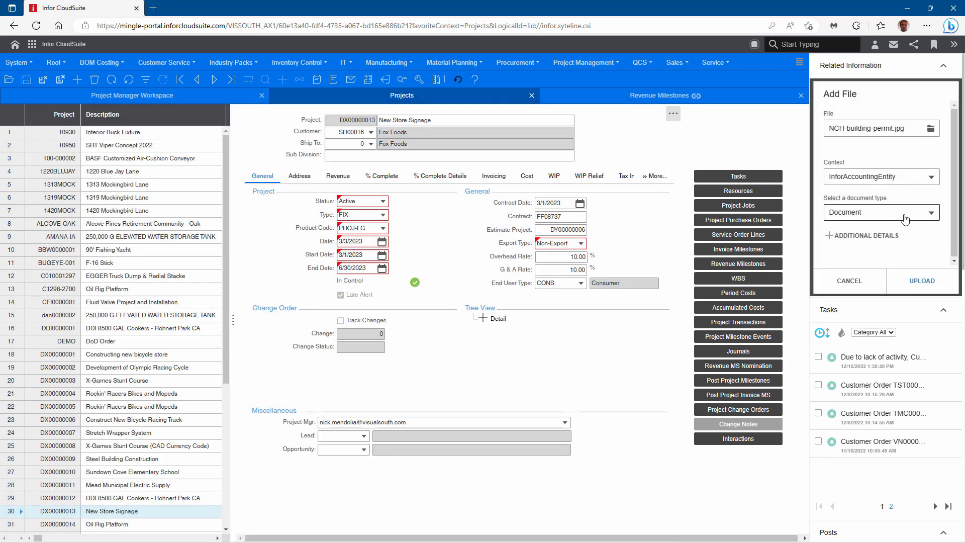
pyautogui.click(928, 186)
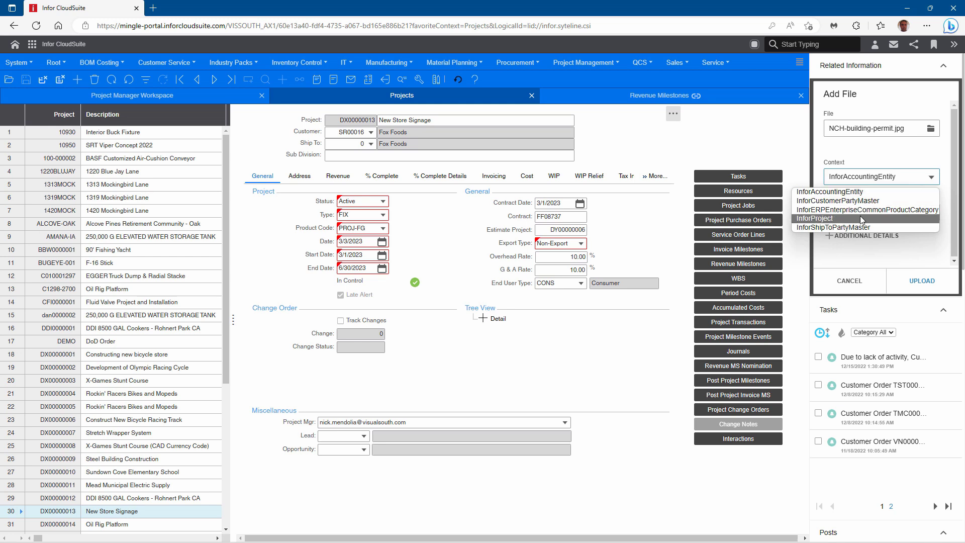
pyautogui.click(862, 219)
pyautogui.click(933, 290)
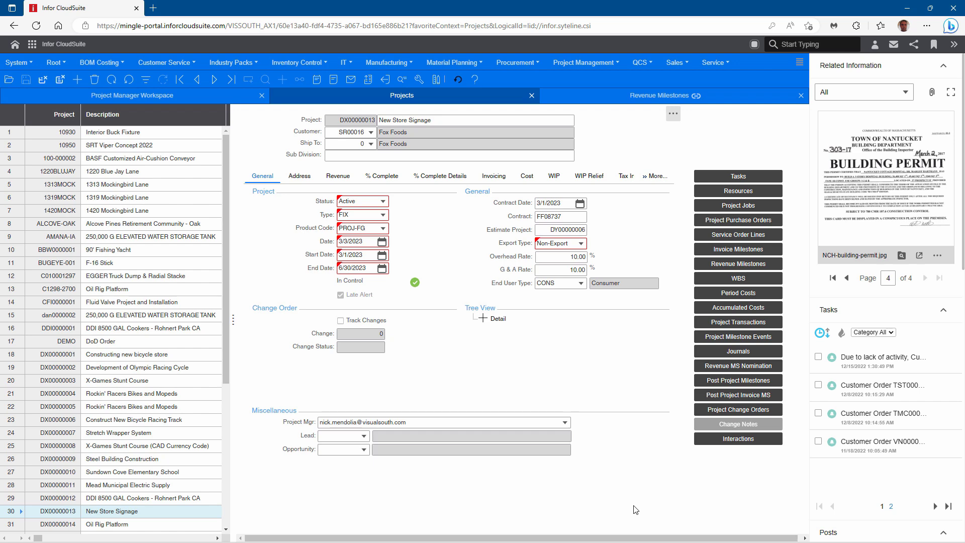
# View the building permit at full size, and review its properties and version history in Document Management
pyautogui.click(898, 174)
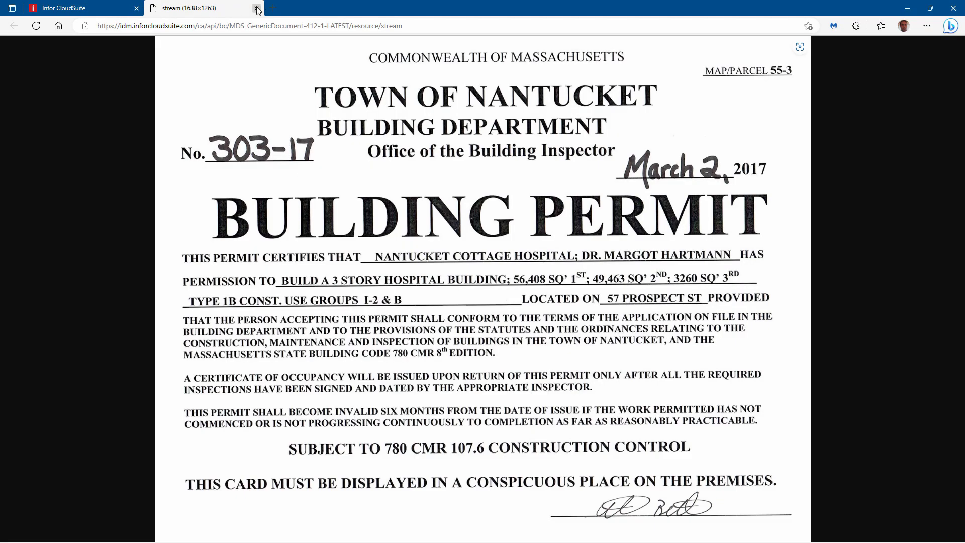
pyautogui.click(256, 8)
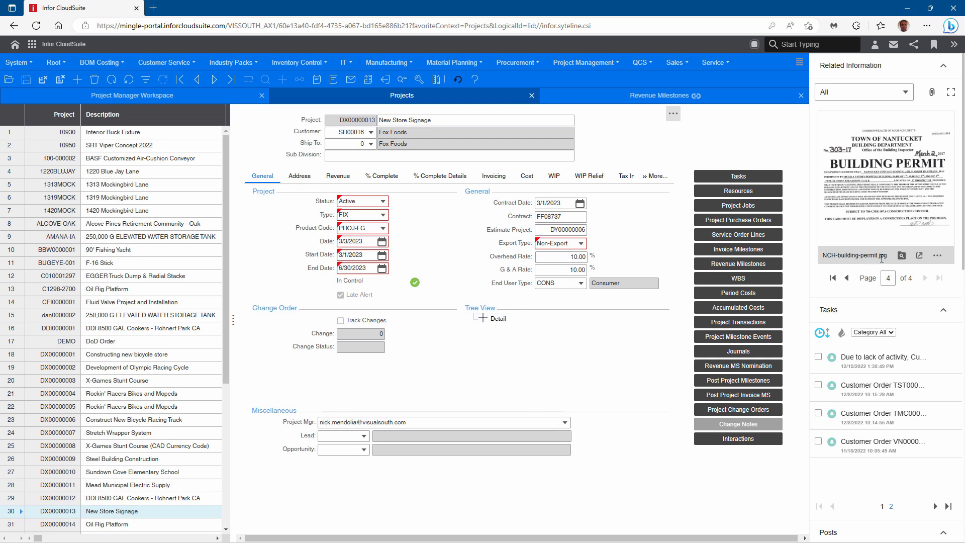
pyautogui.click(919, 256)
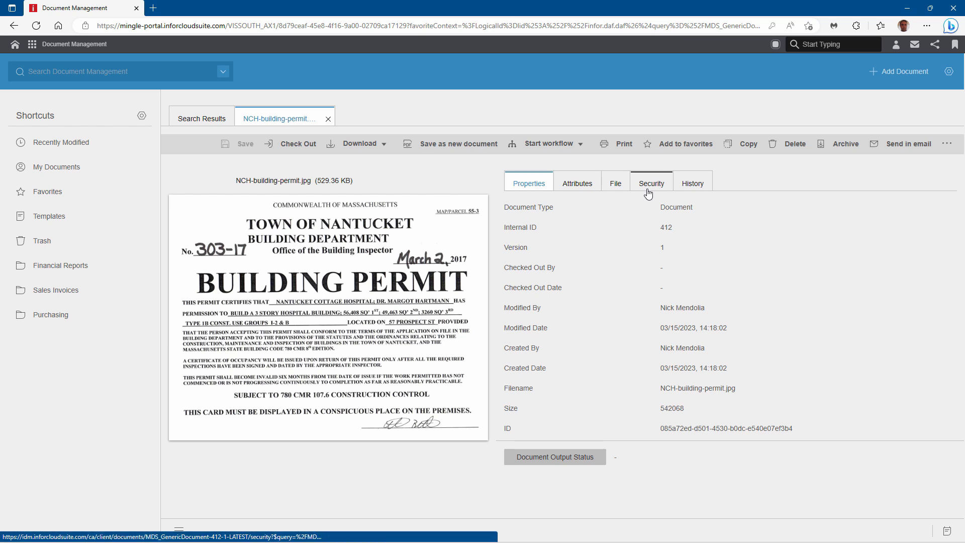
pyautogui.click(695, 187)
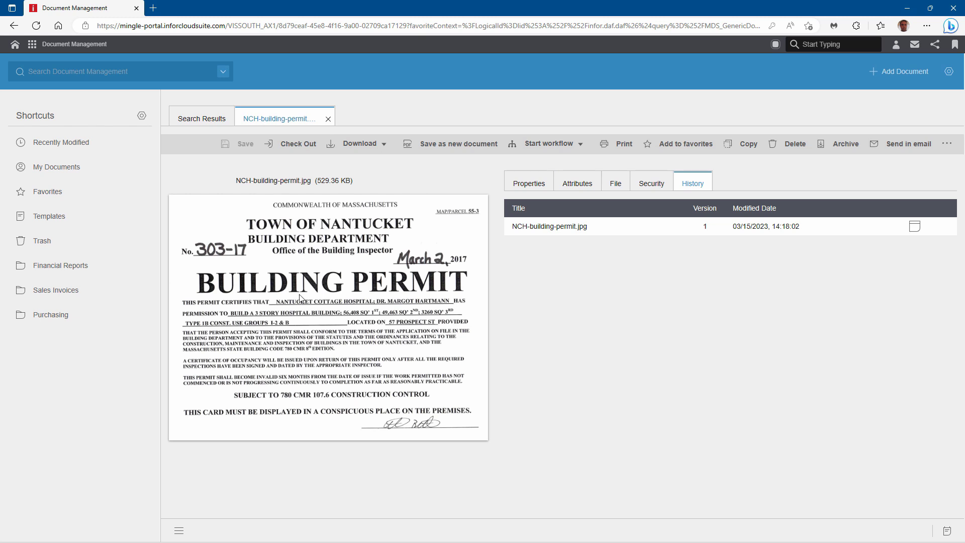
pyautogui.click(328, 119)
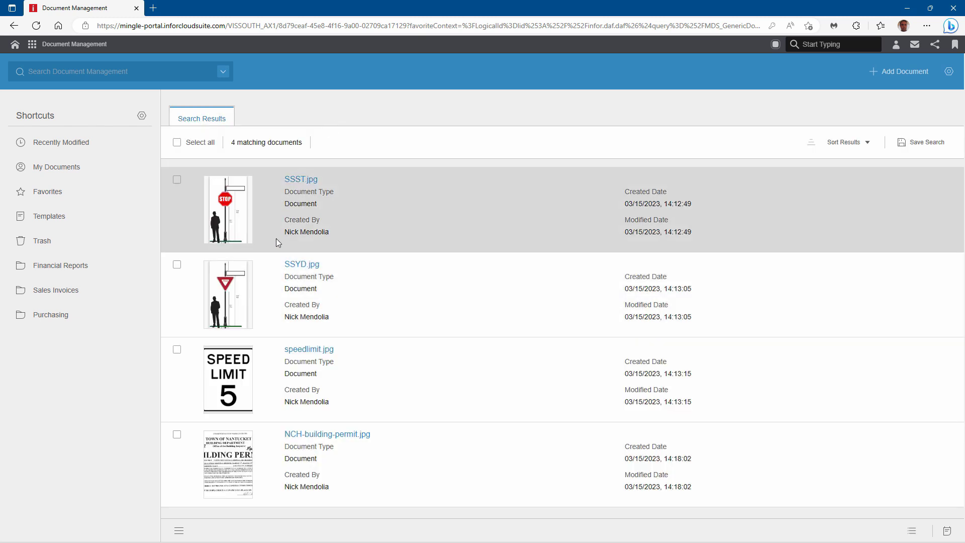